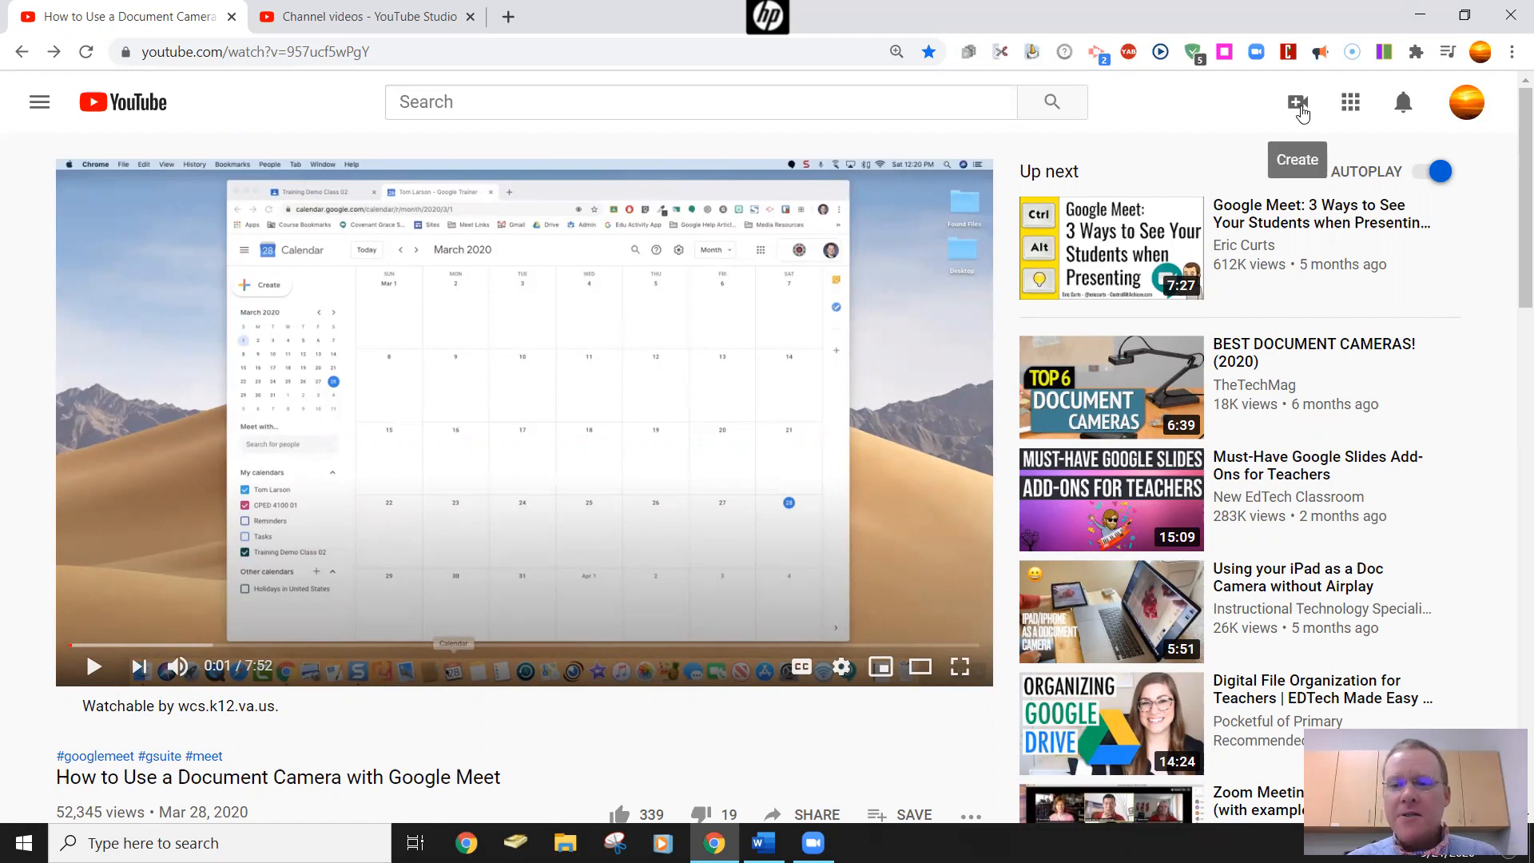
# Upload the Advanced Google Classroom Elementary K-2 Segment 1 video file from the Videos folder to the channel
pyautogui.click(1300, 107)
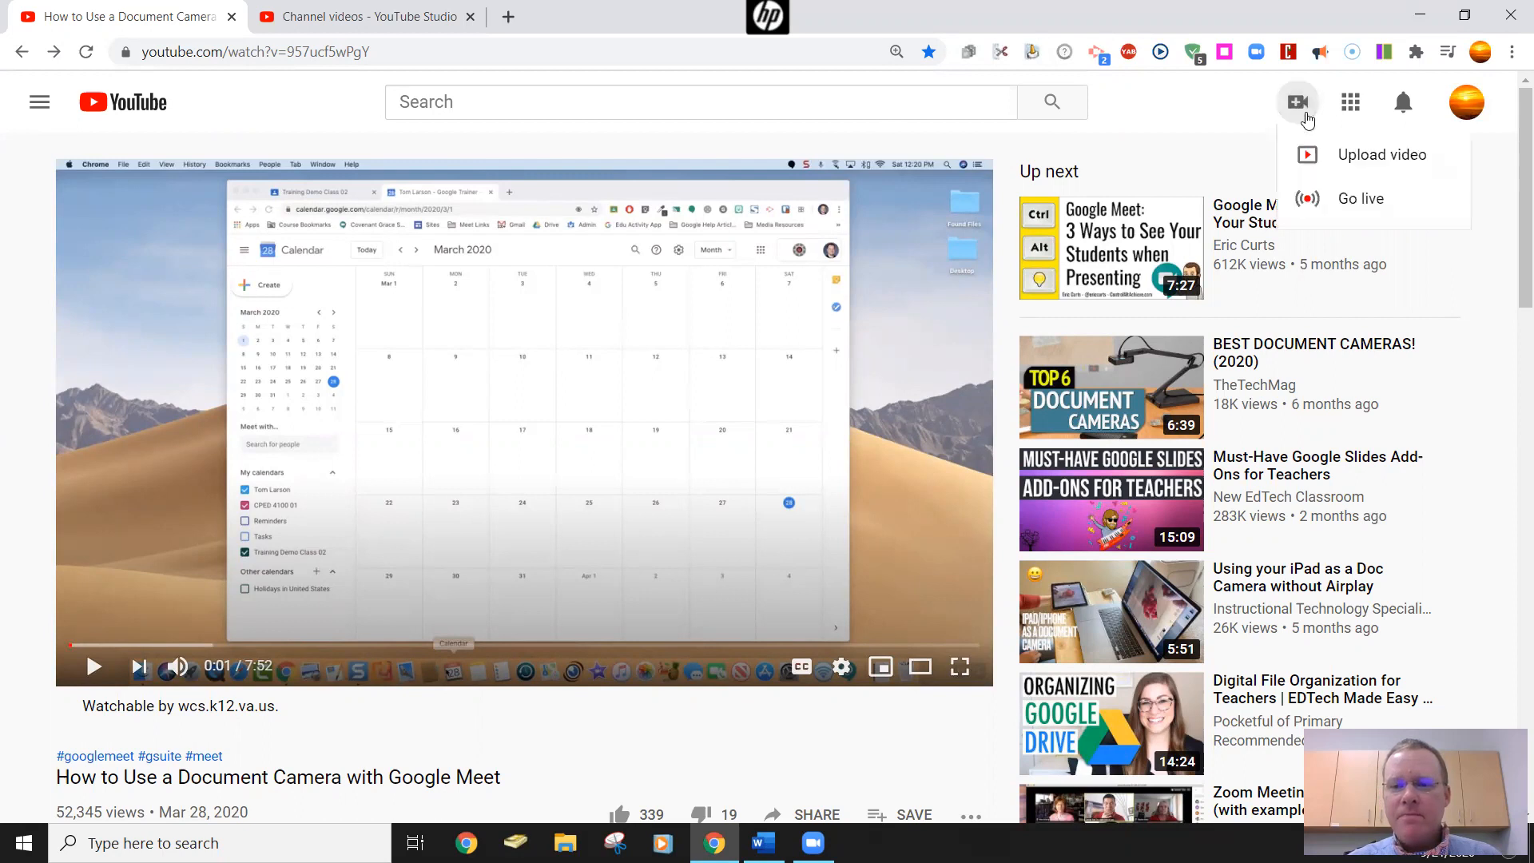
pyautogui.click(1348, 159)
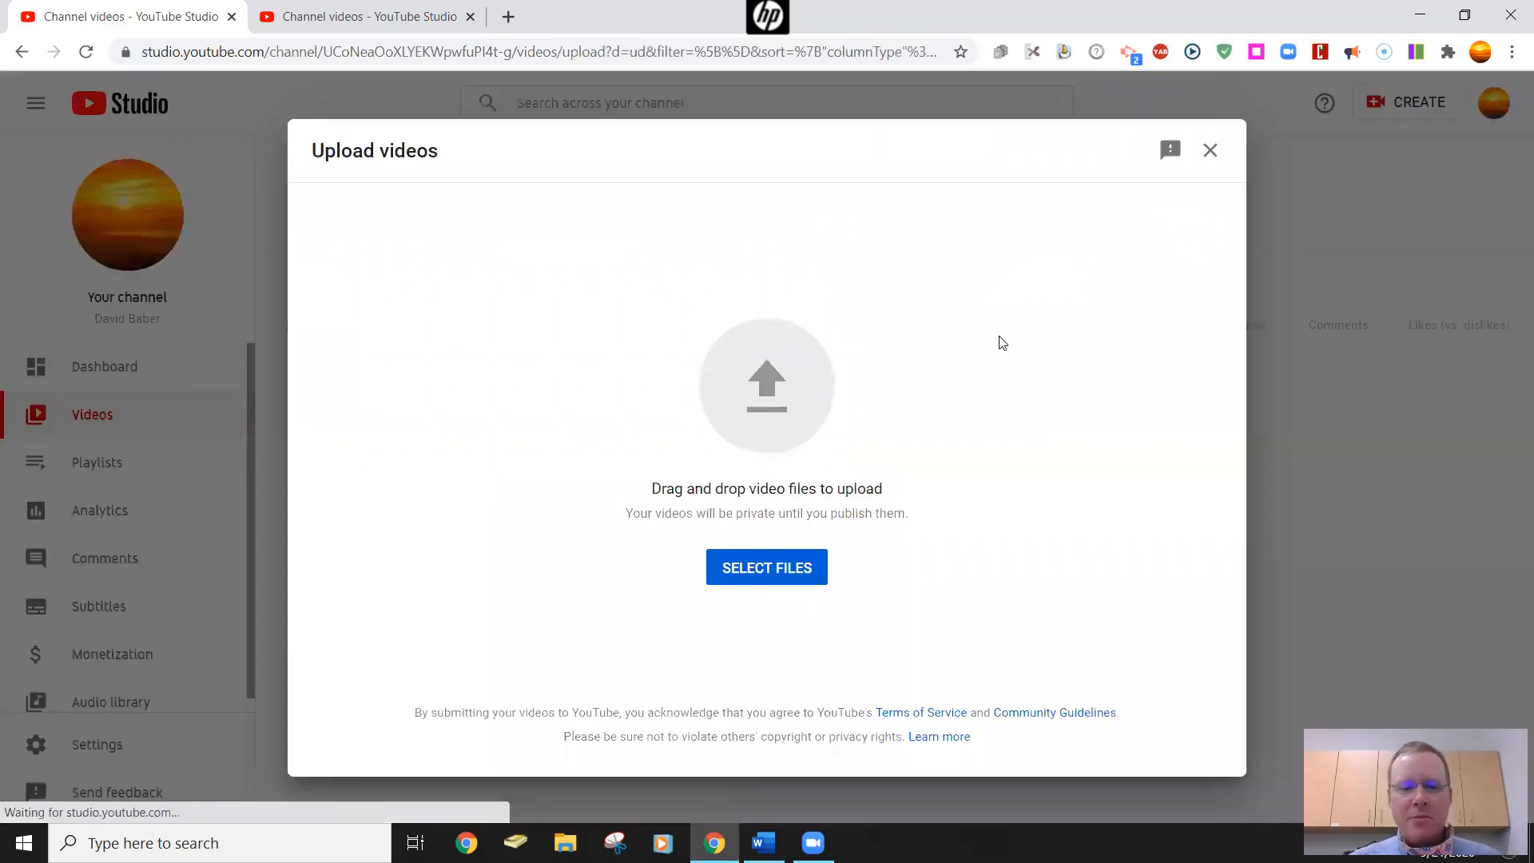
pyautogui.click(773, 572)
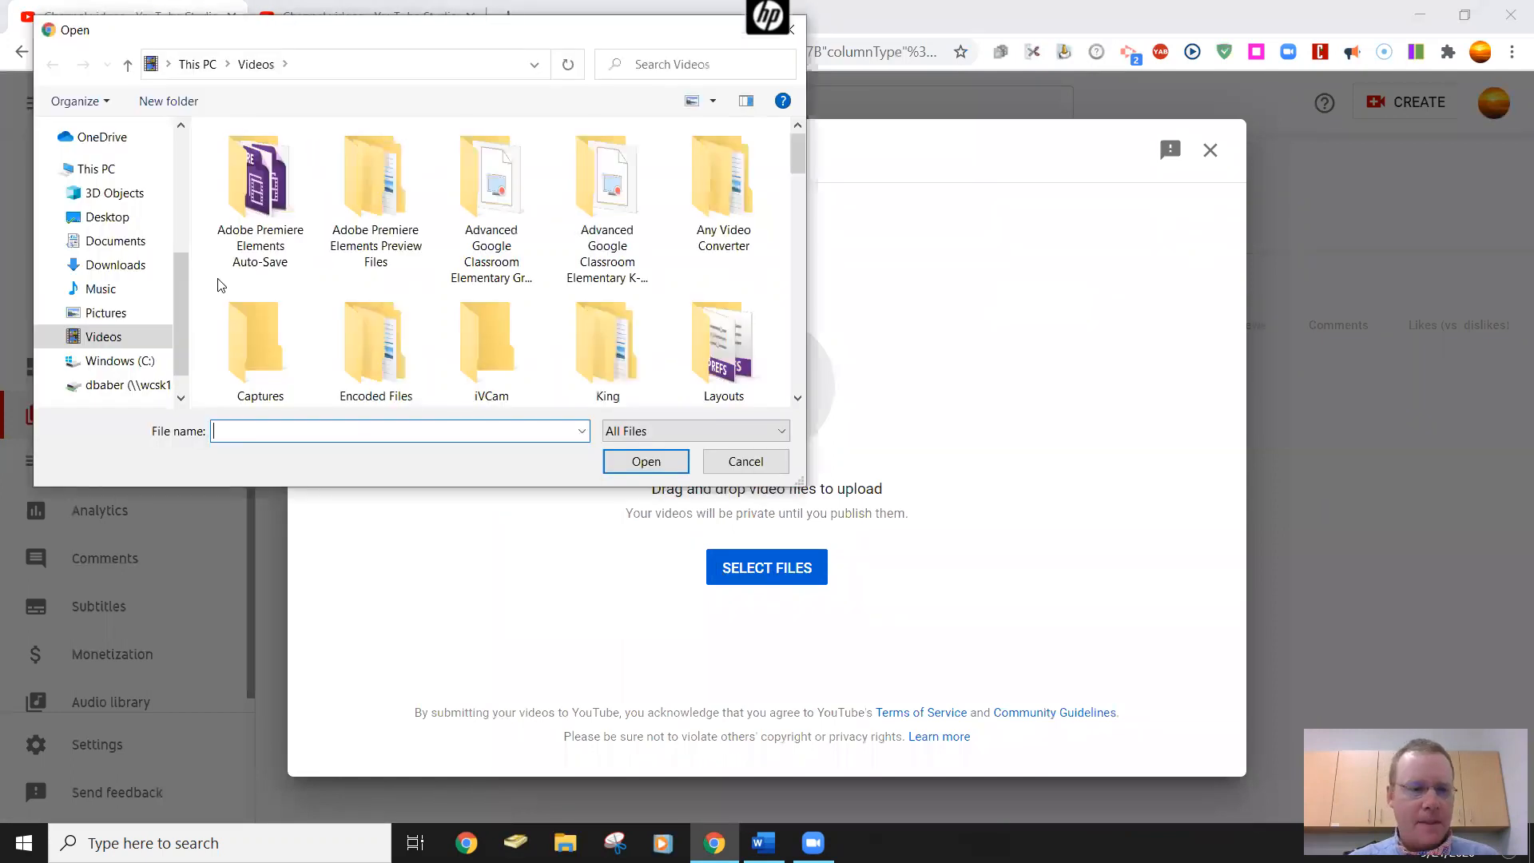
pyautogui.moveTo(801, 166); pyautogui.dragTo(782, 249)
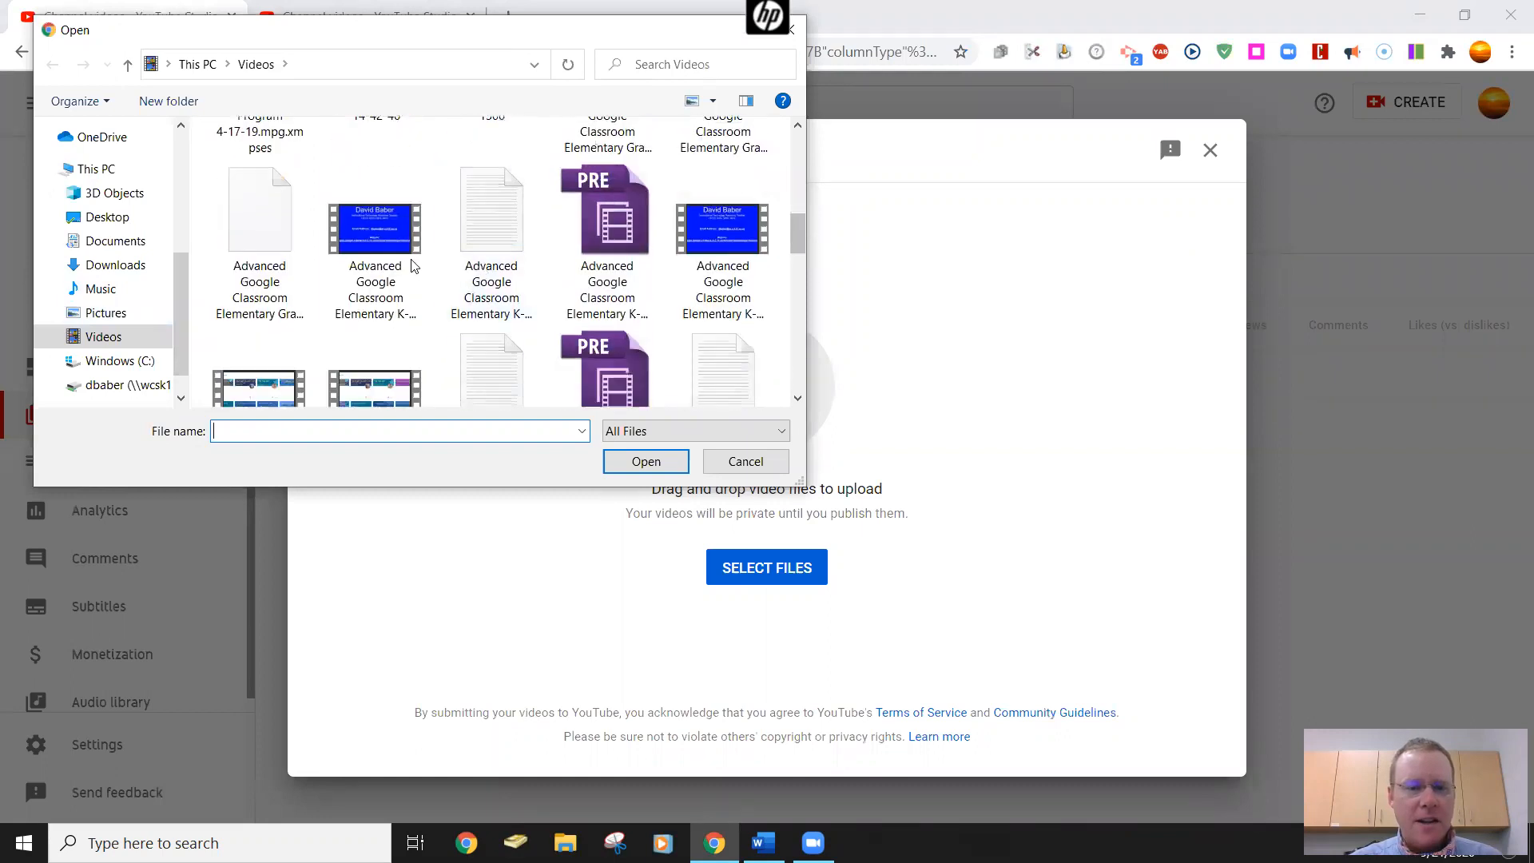
pyautogui.doubleClick(370, 260)
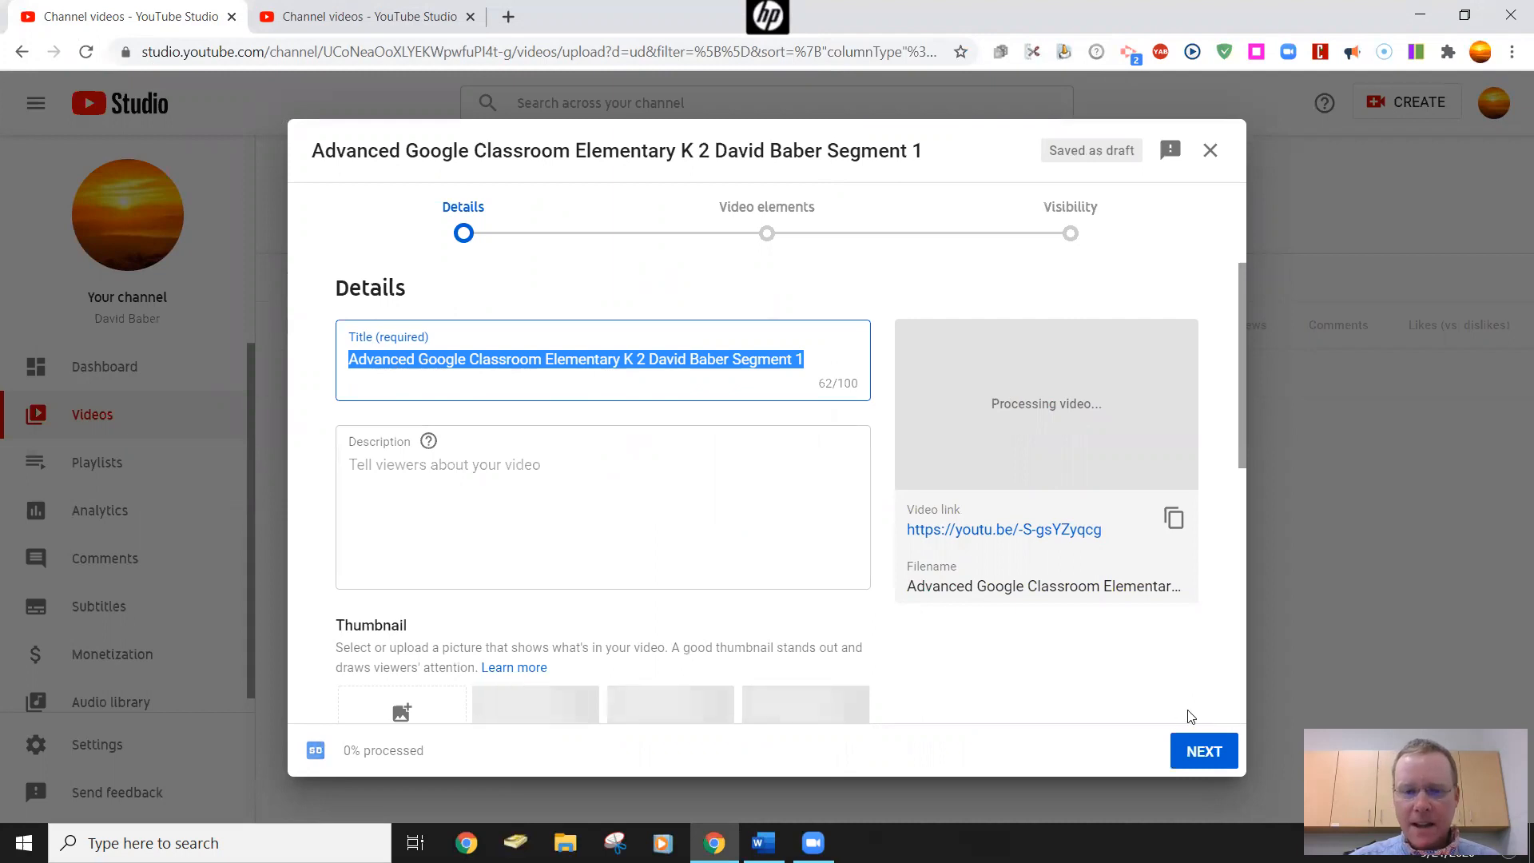
# Declare the uploaded video as made for kids and complete its details
pyautogui.click(1187, 751)
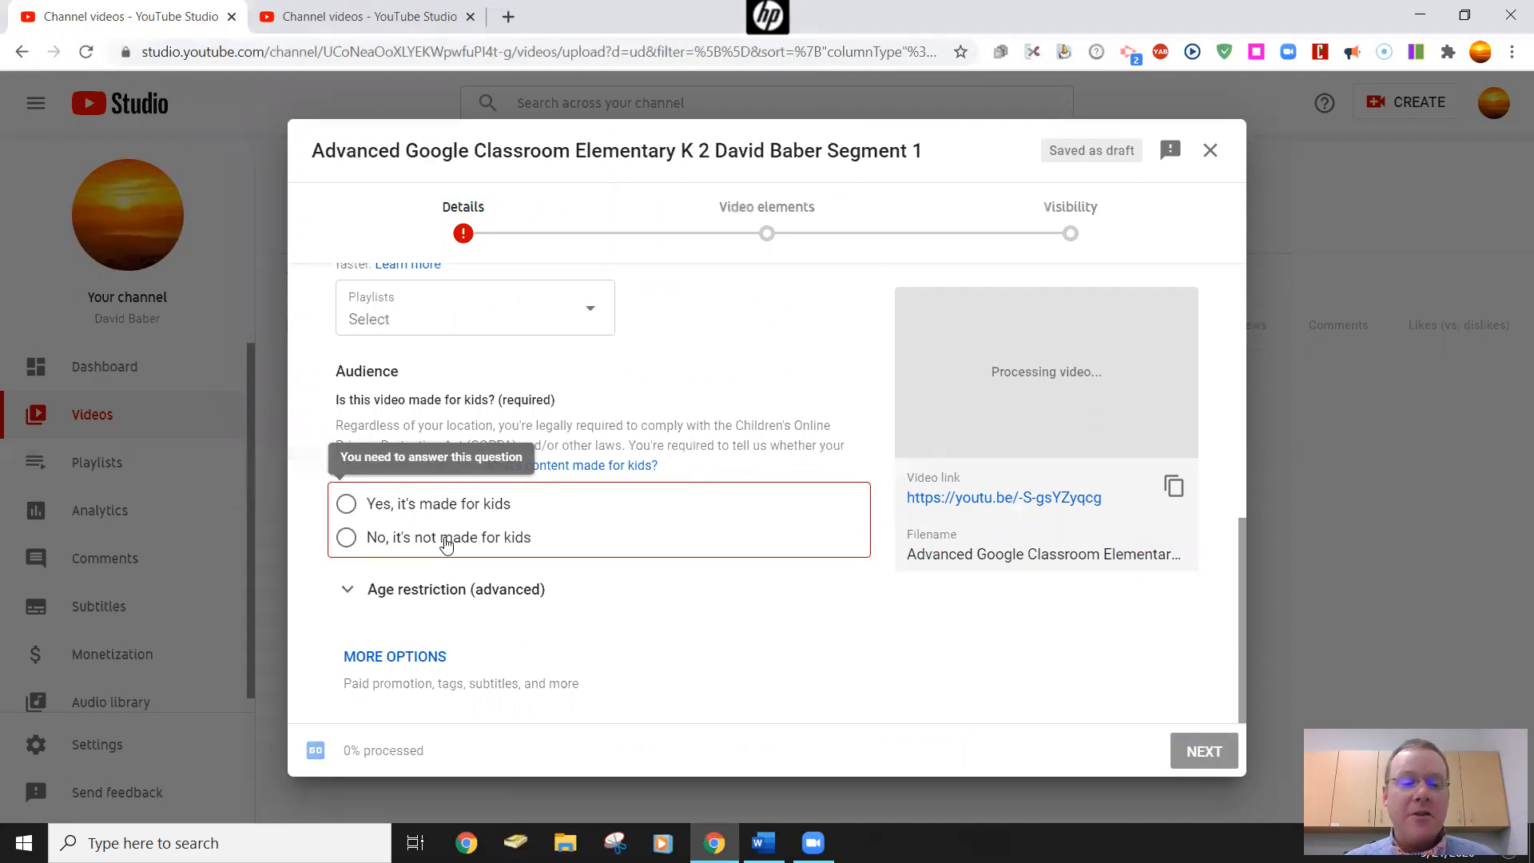
pyautogui.click(348, 505)
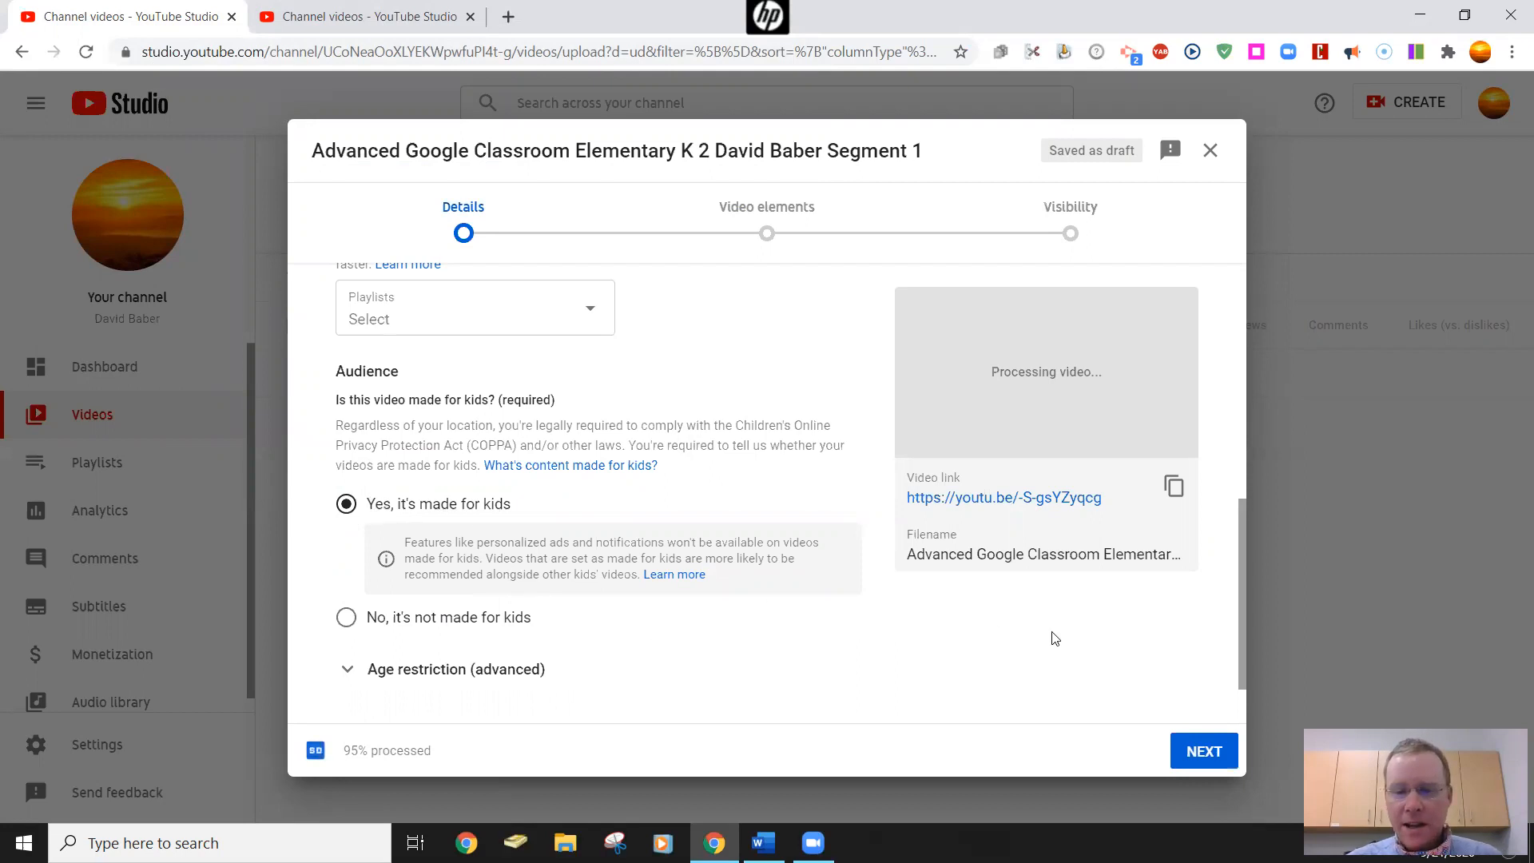
pyautogui.click(1199, 751)
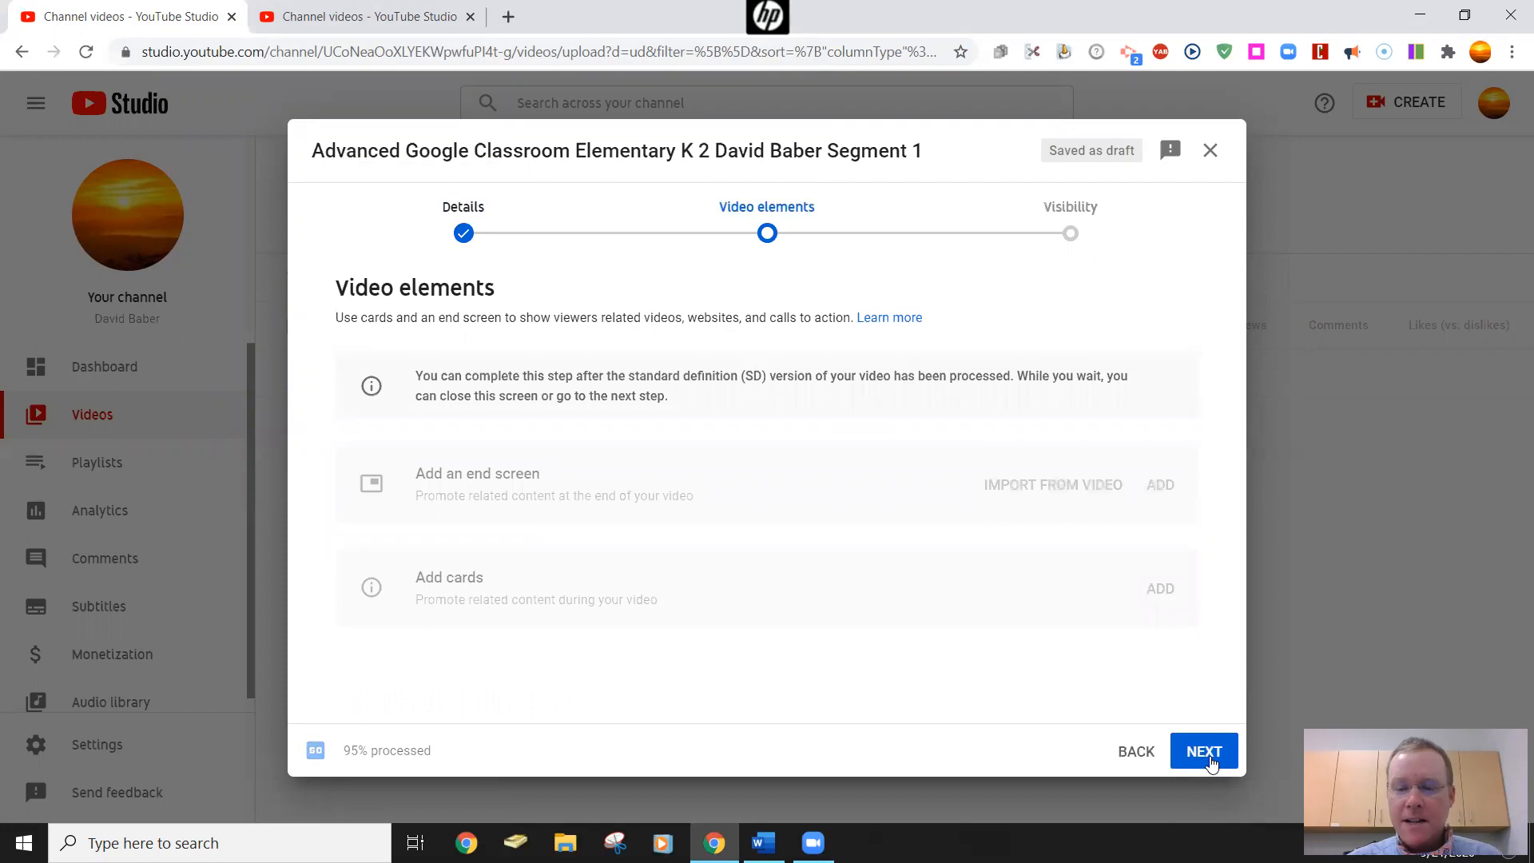
# Skip the video elements, set the video's visibility to Private and save the upload
pyautogui.click(1207, 754)
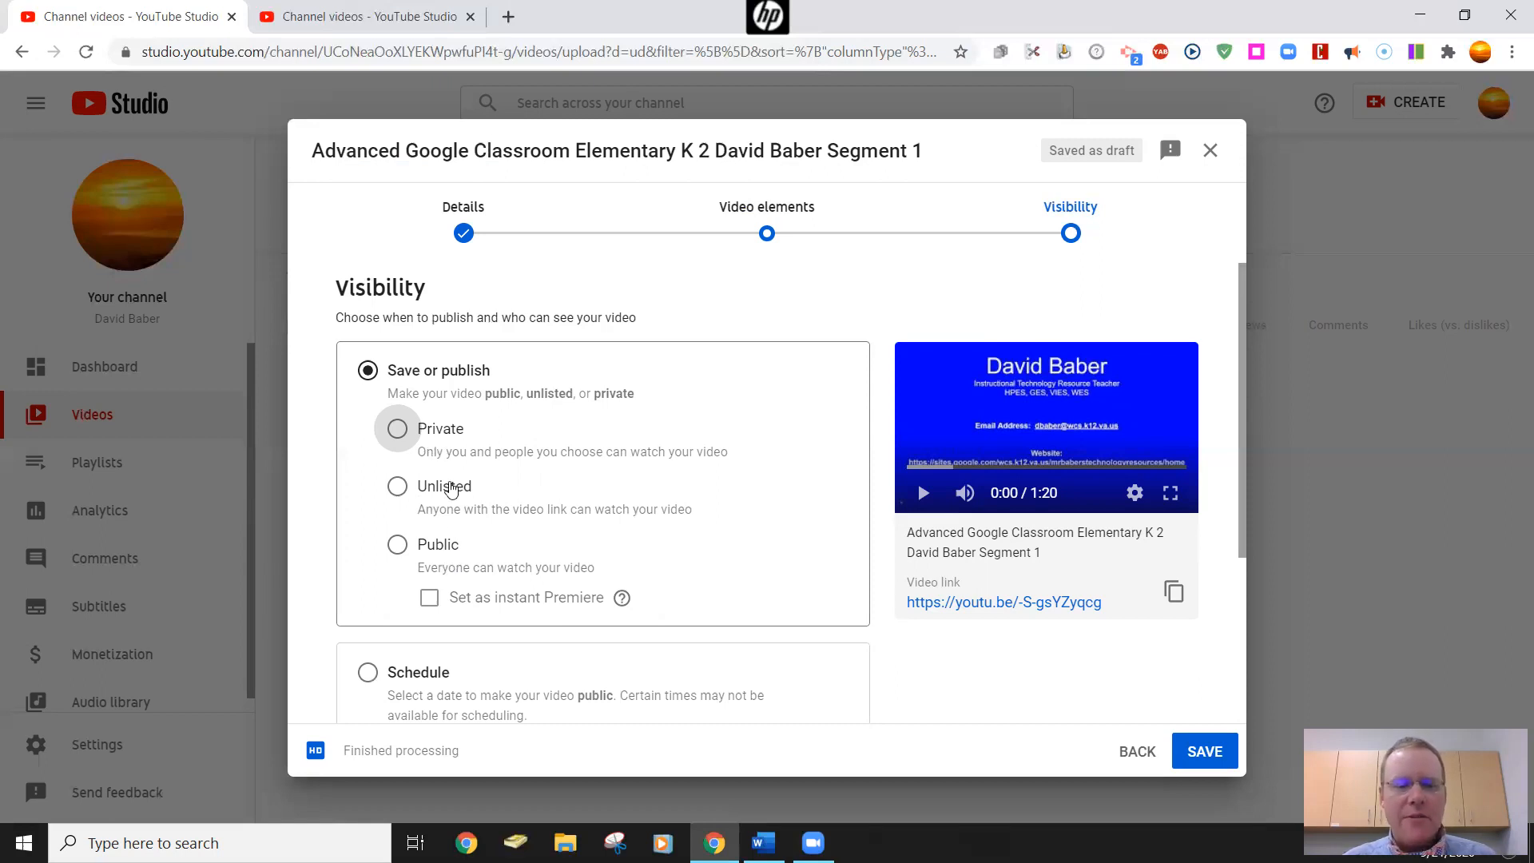
pyautogui.click(399, 432)
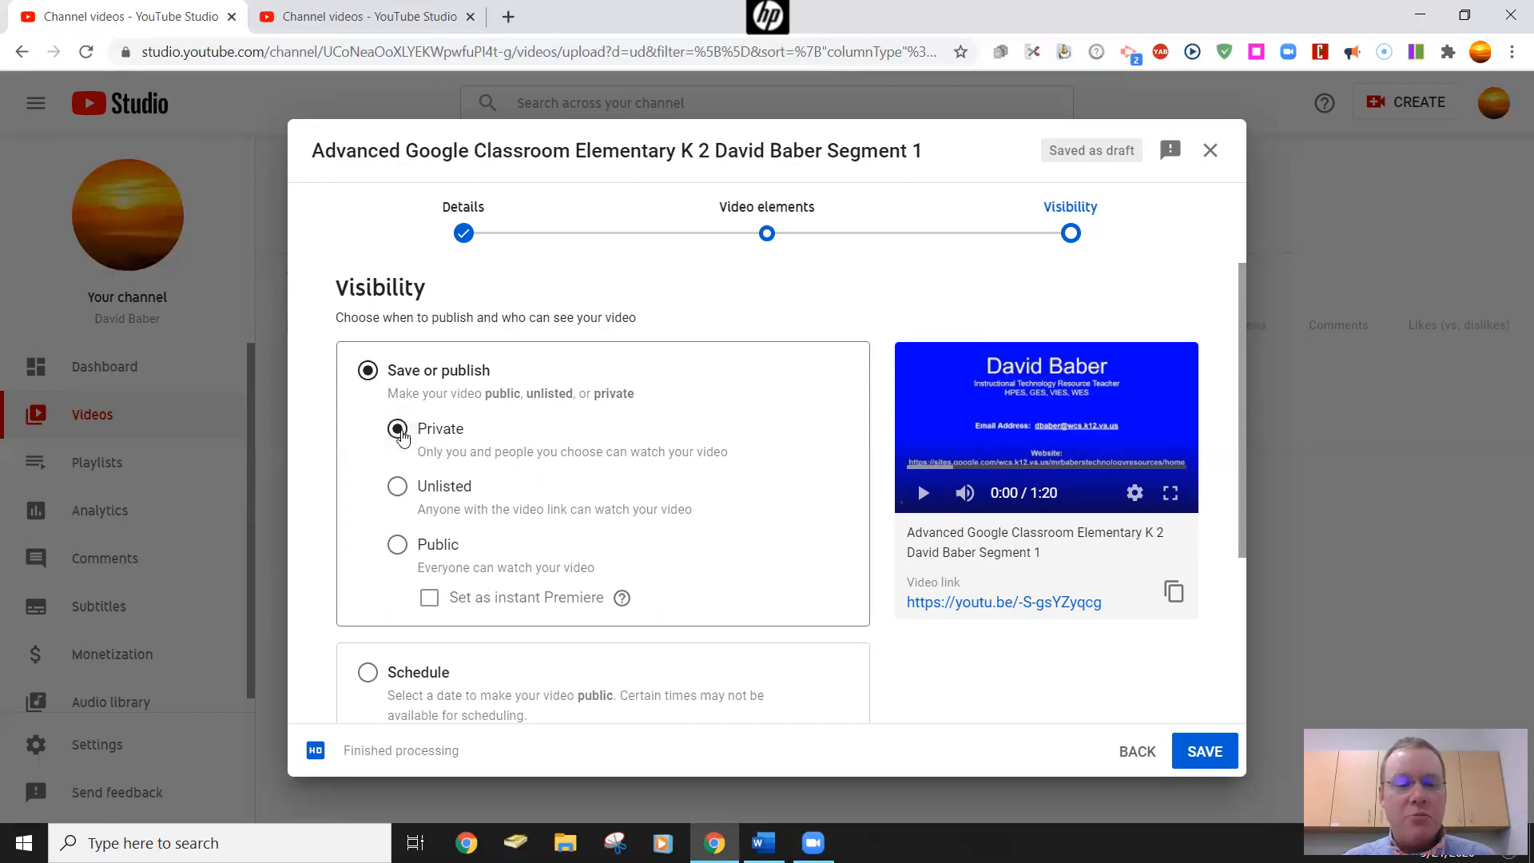
pyautogui.click(1205, 751)
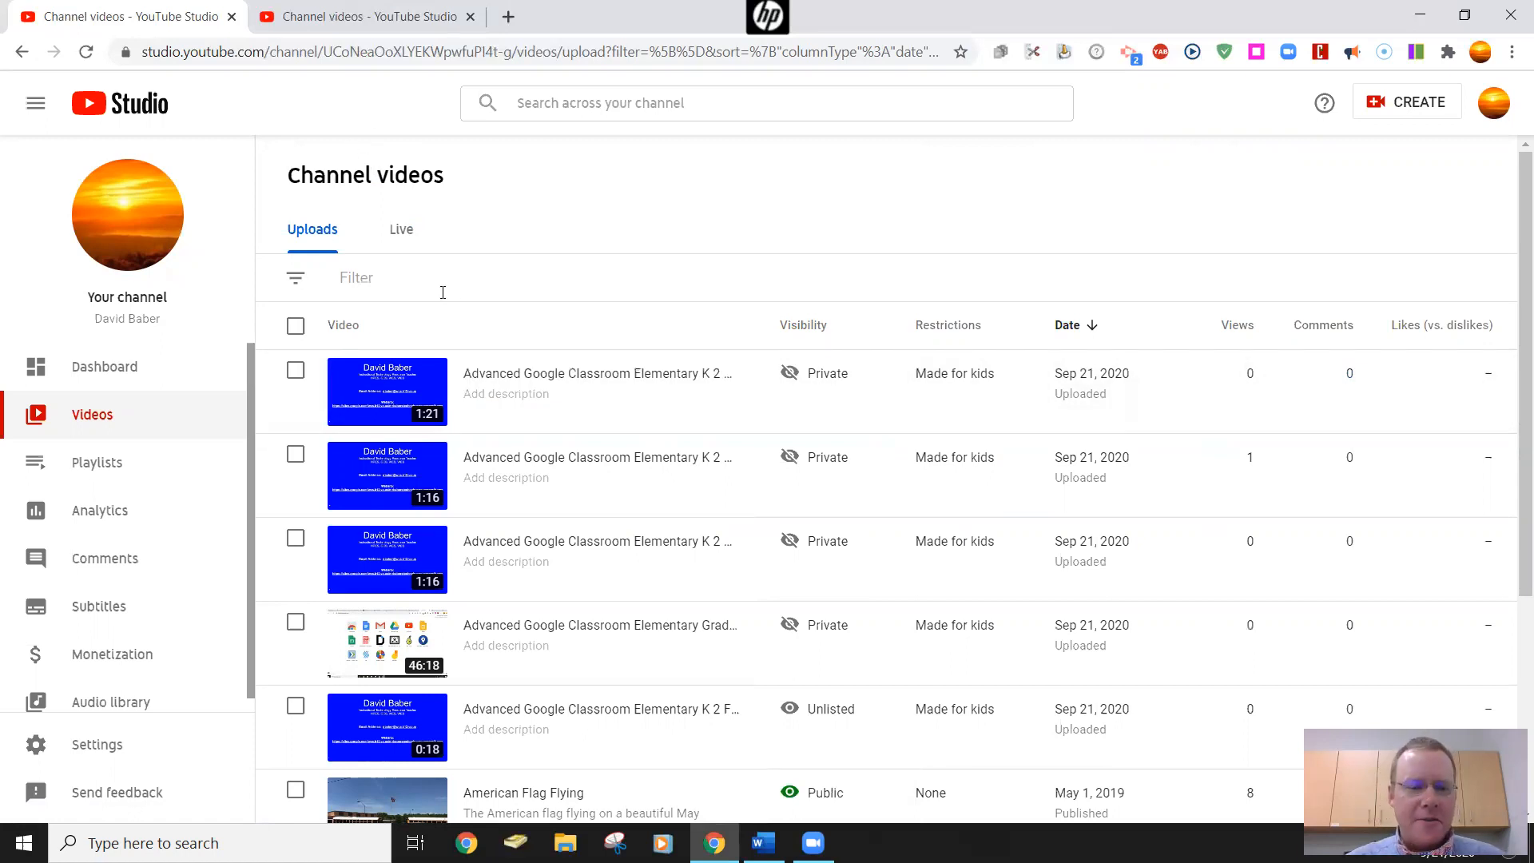
# Open the newly uploaded 1:21 video in the video editor
pyautogui.click(368, 393)
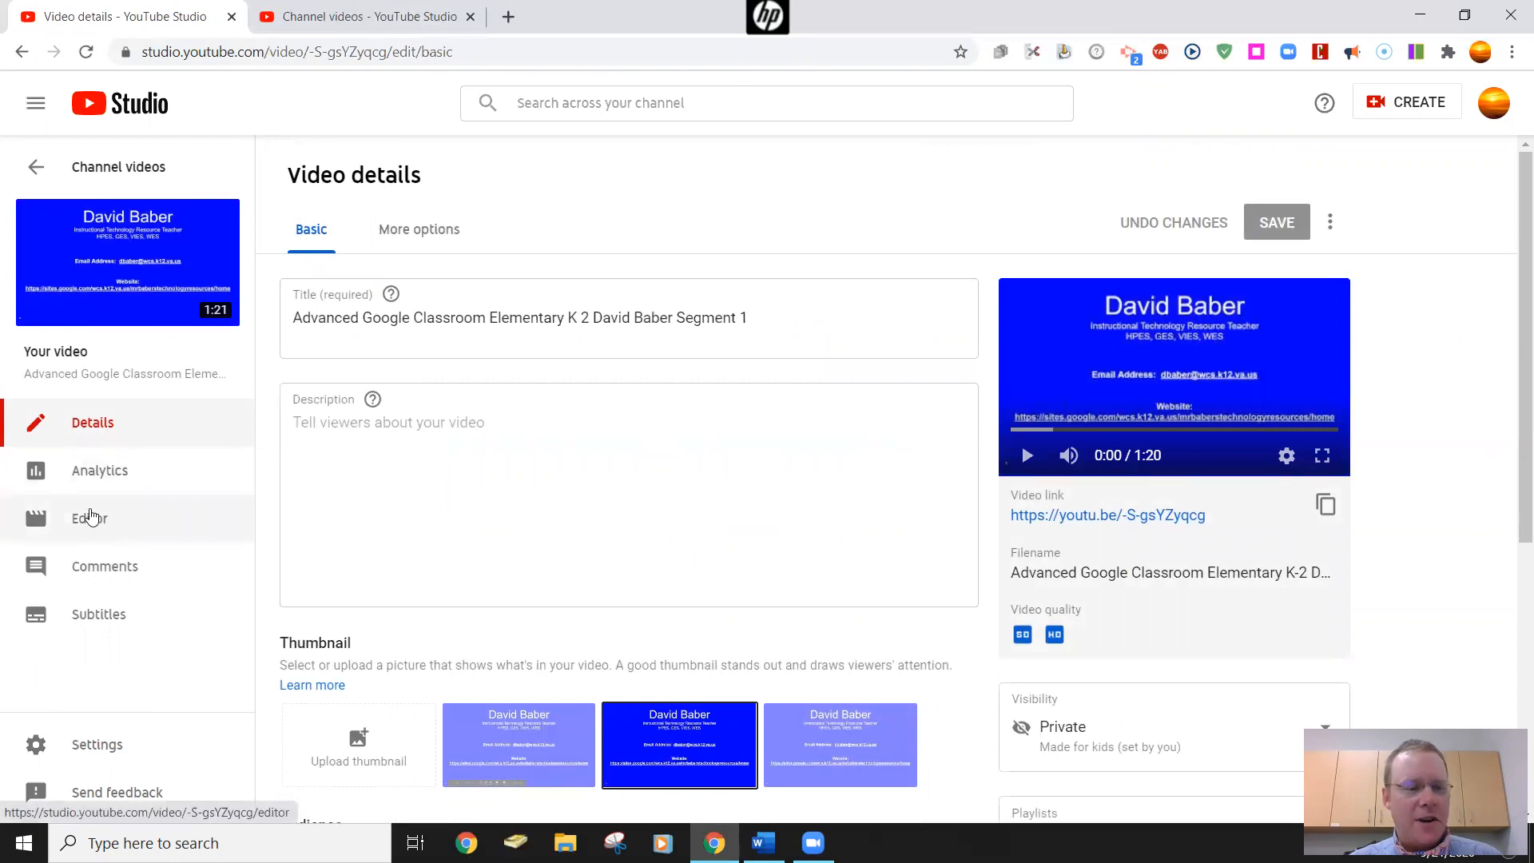
pyautogui.click(101, 532)
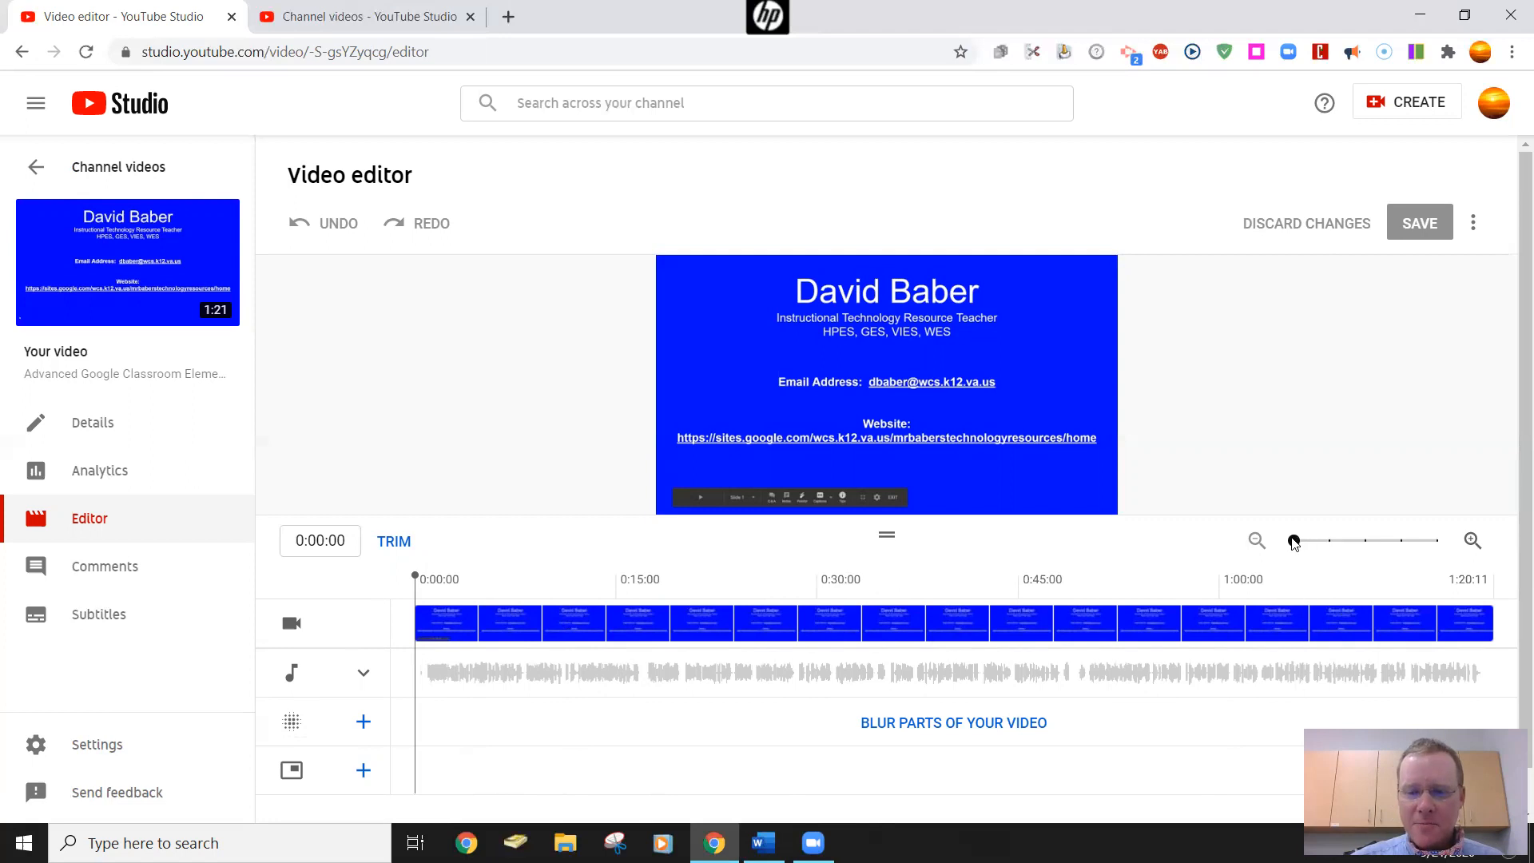
# Start a trim and cut off about the first 5 seconds of the video
pyautogui.moveTo(1295, 542); pyautogui.dragTo(1328, 541)
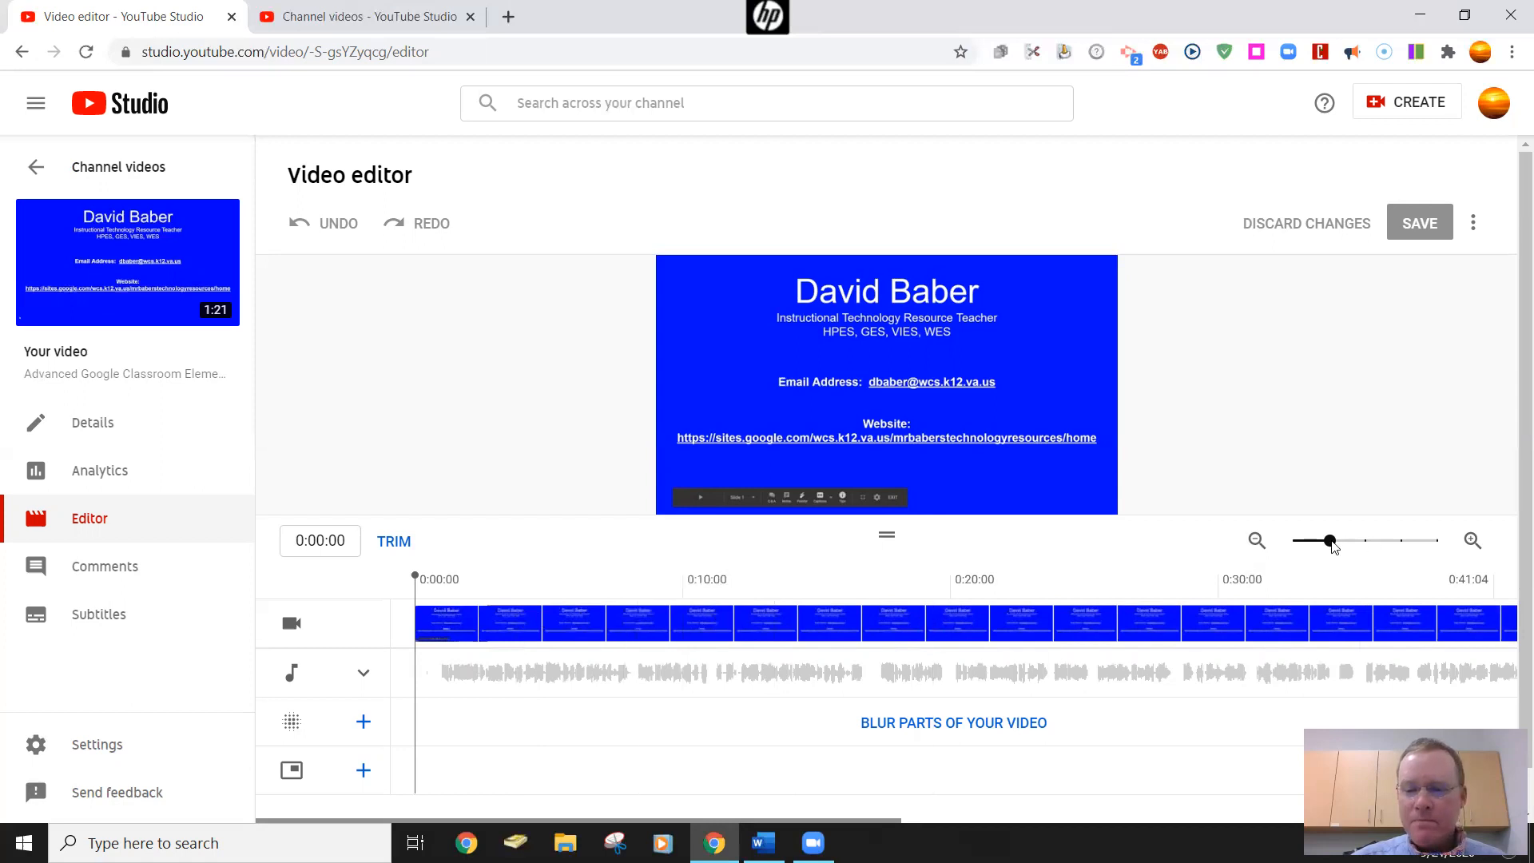
pyautogui.moveTo(1331, 544); pyautogui.dragTo(1367, 542)
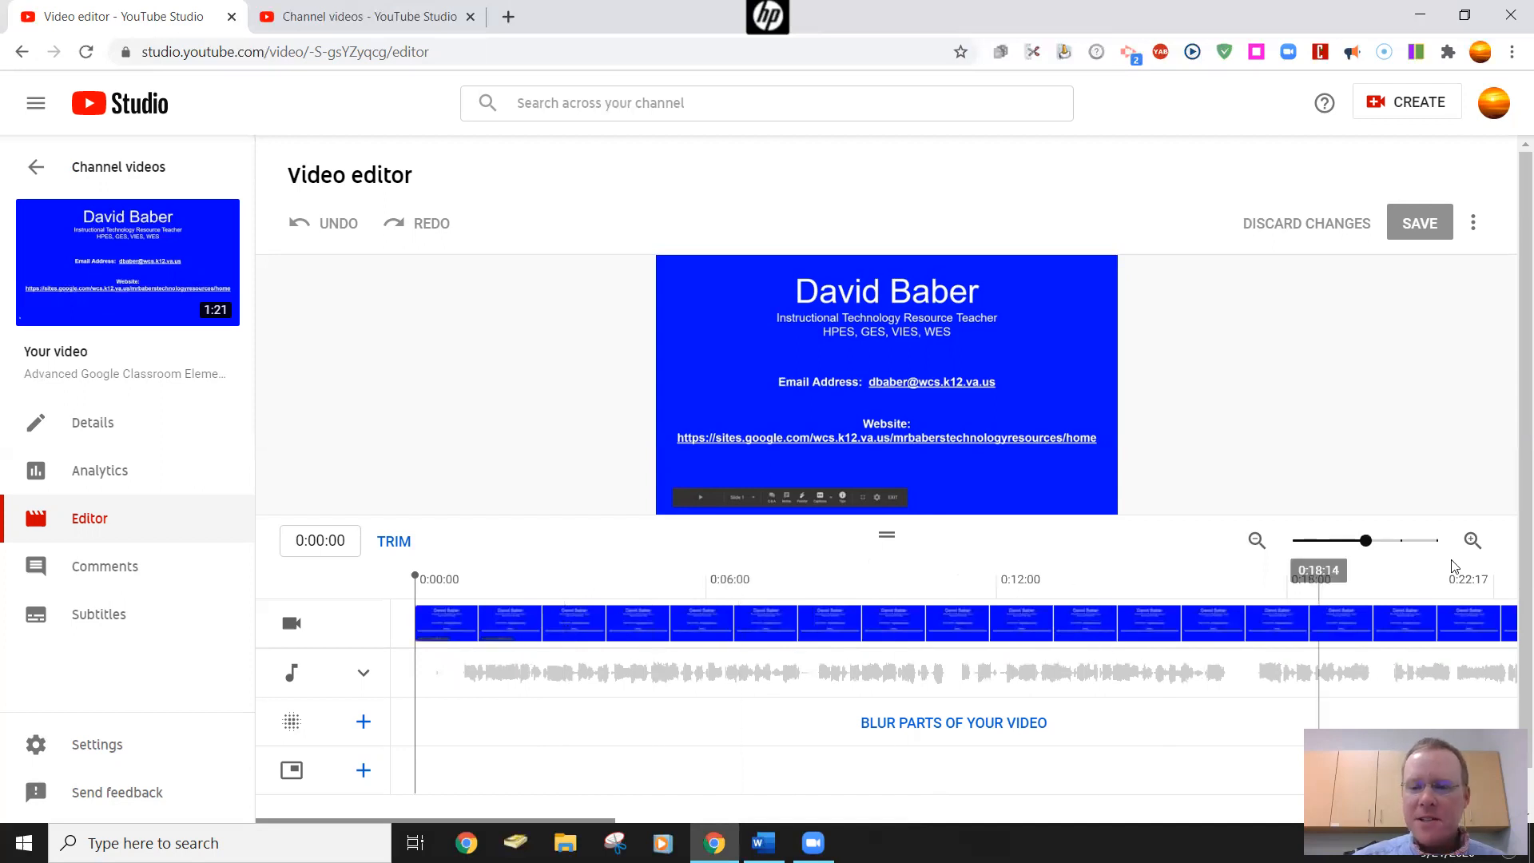
pyautogui.moveTo(1367, 542); pyautogui.dragTo(1400, 547)
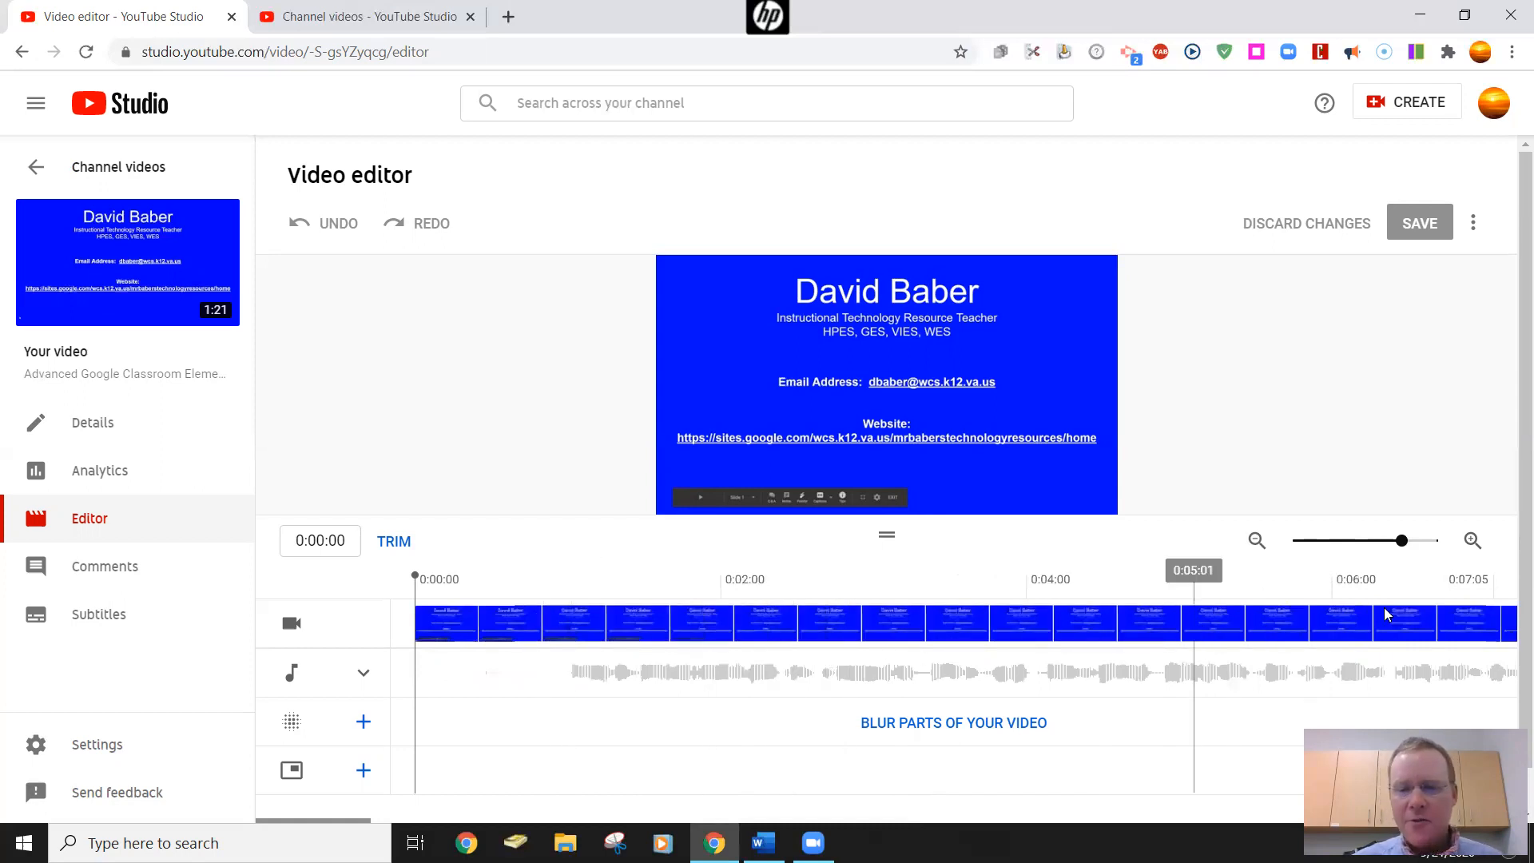
pyautogui.moveTo(1404, 542); pyautogui.dragTo(1437, 541)
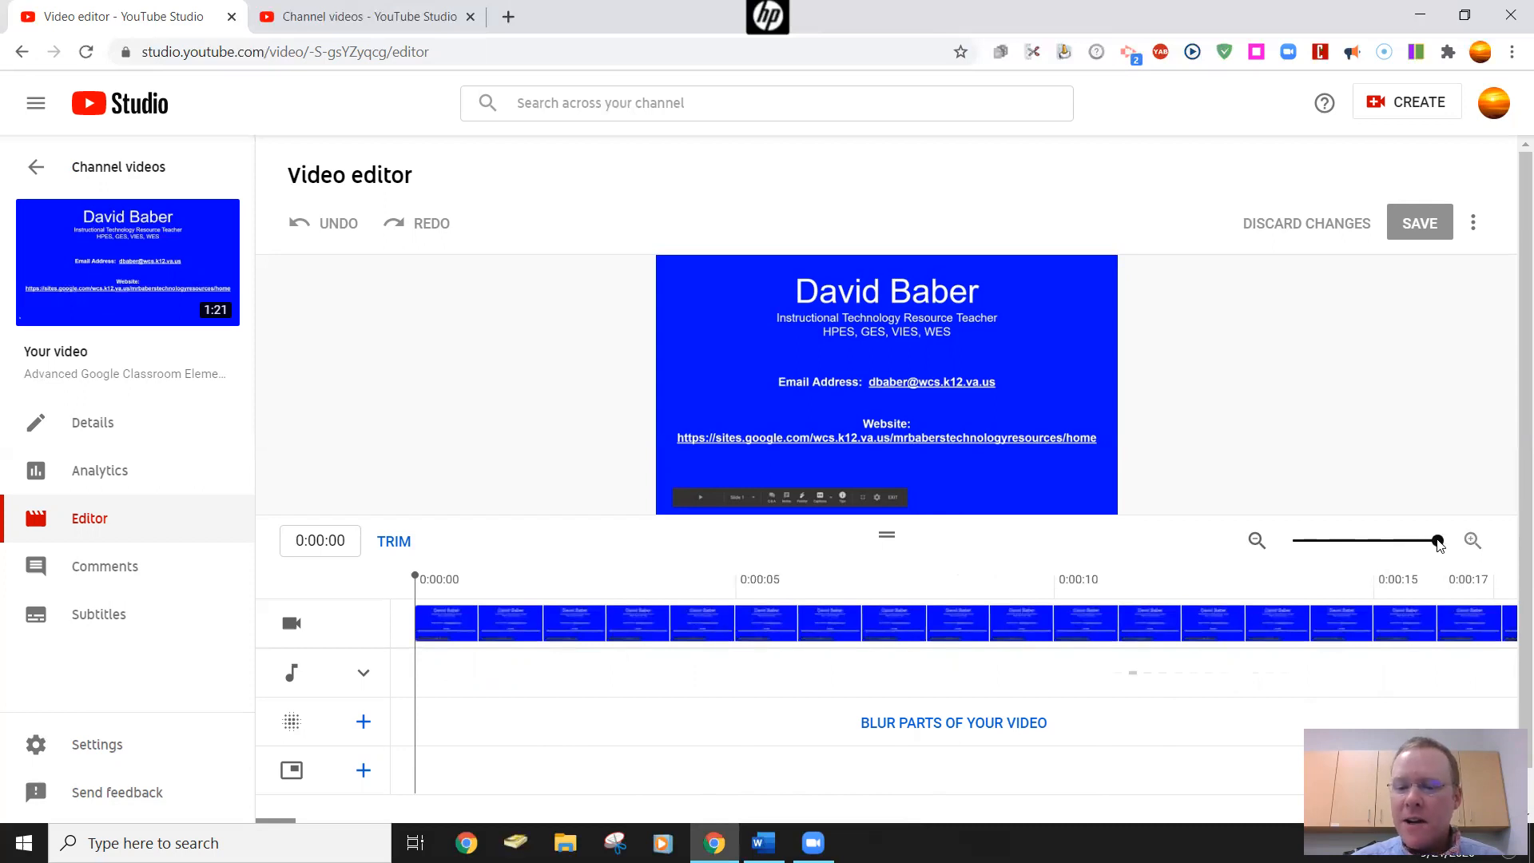
pyautogui.moveTo(1437, 542); pyautogui.dragTo(1403, 542)
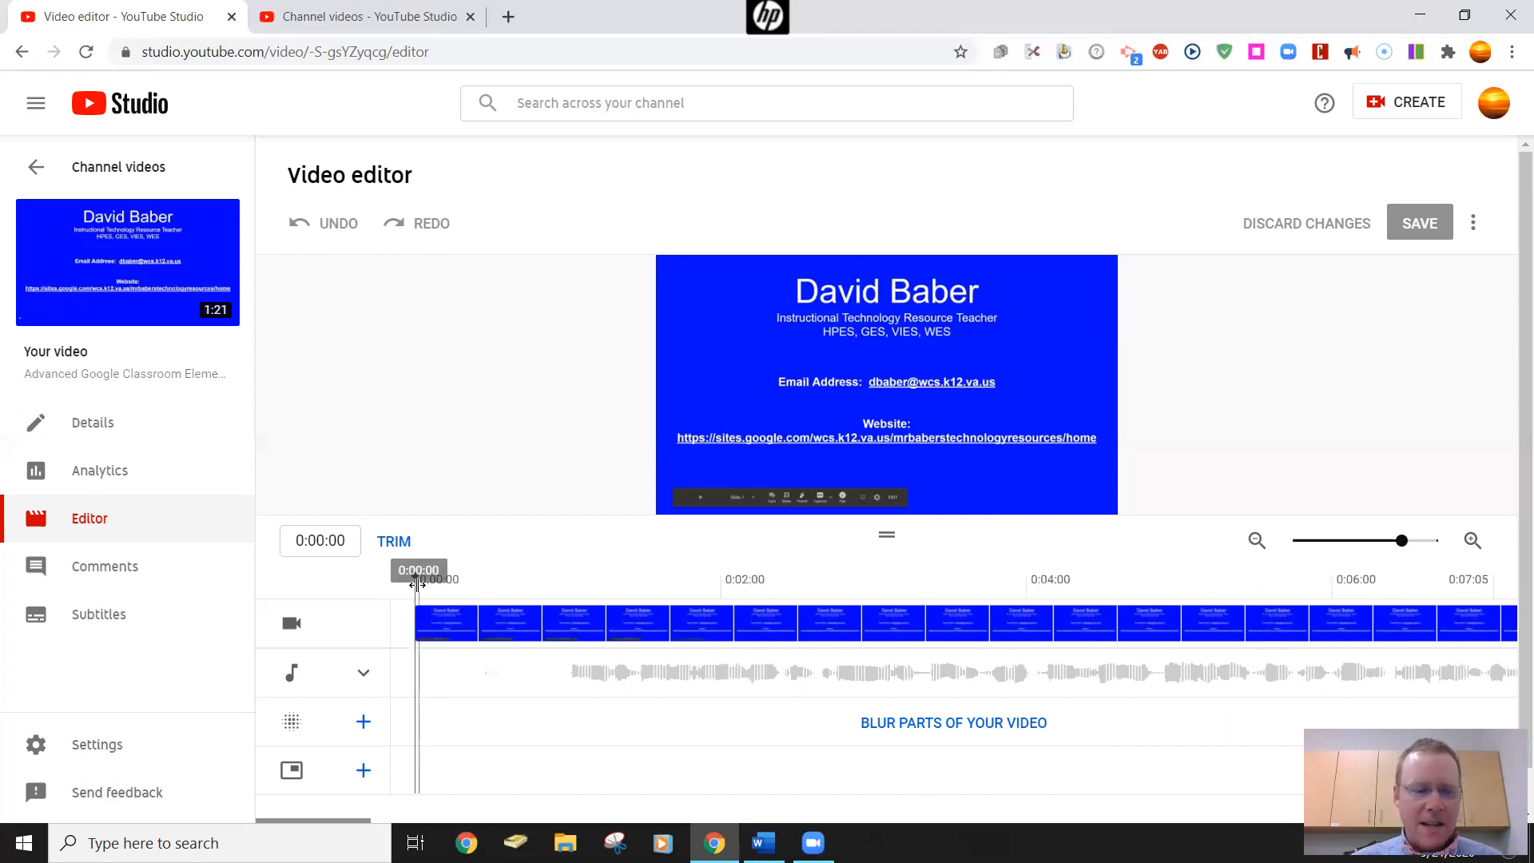
pyautogui.click(391, 544)
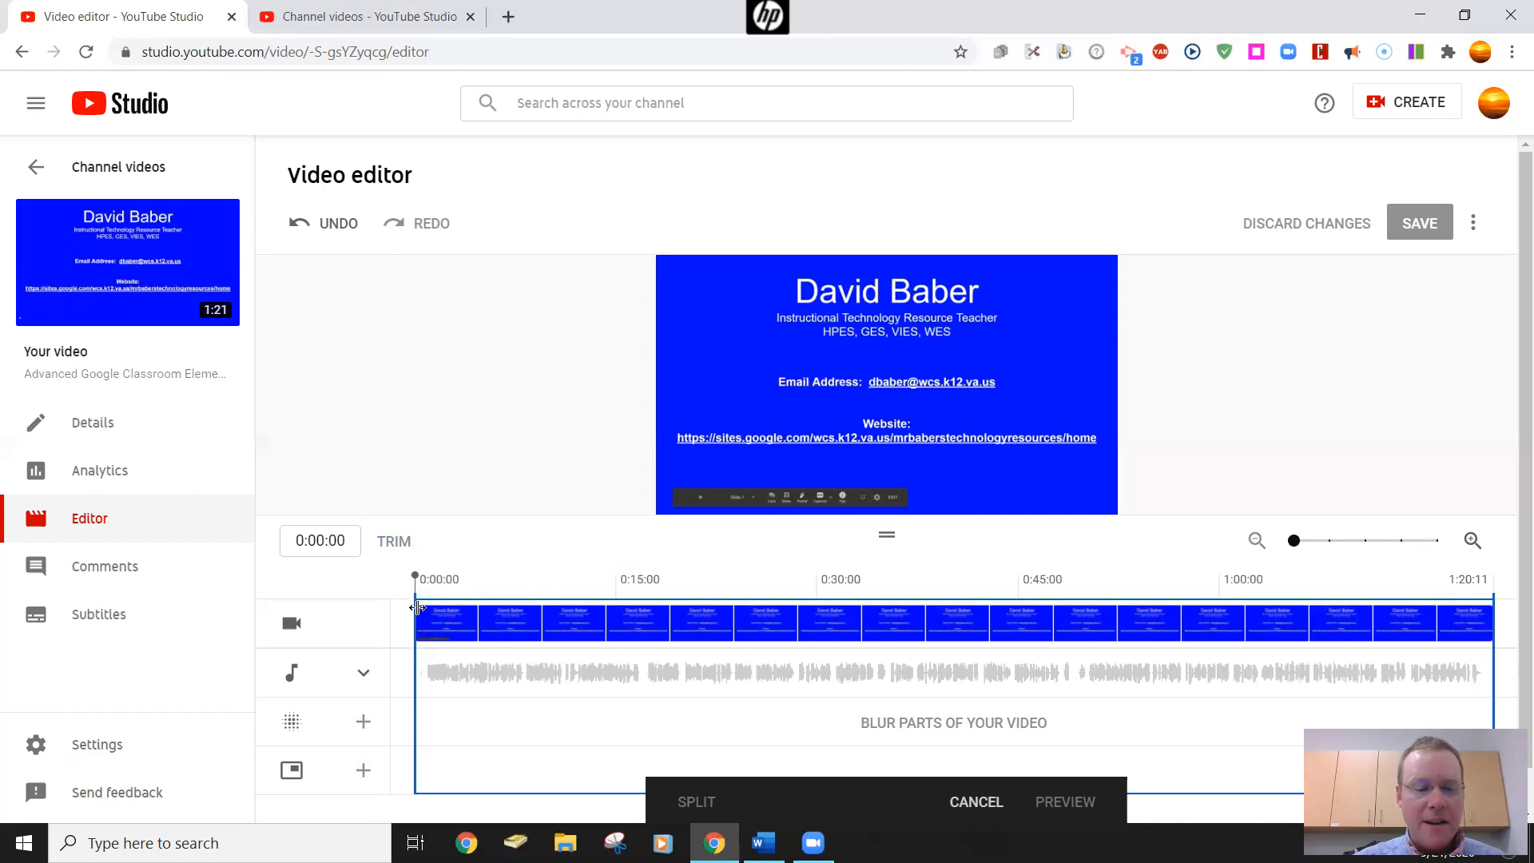
pyautogui.moveTo(417, 609); pyautogui.dragTo(482, 614)
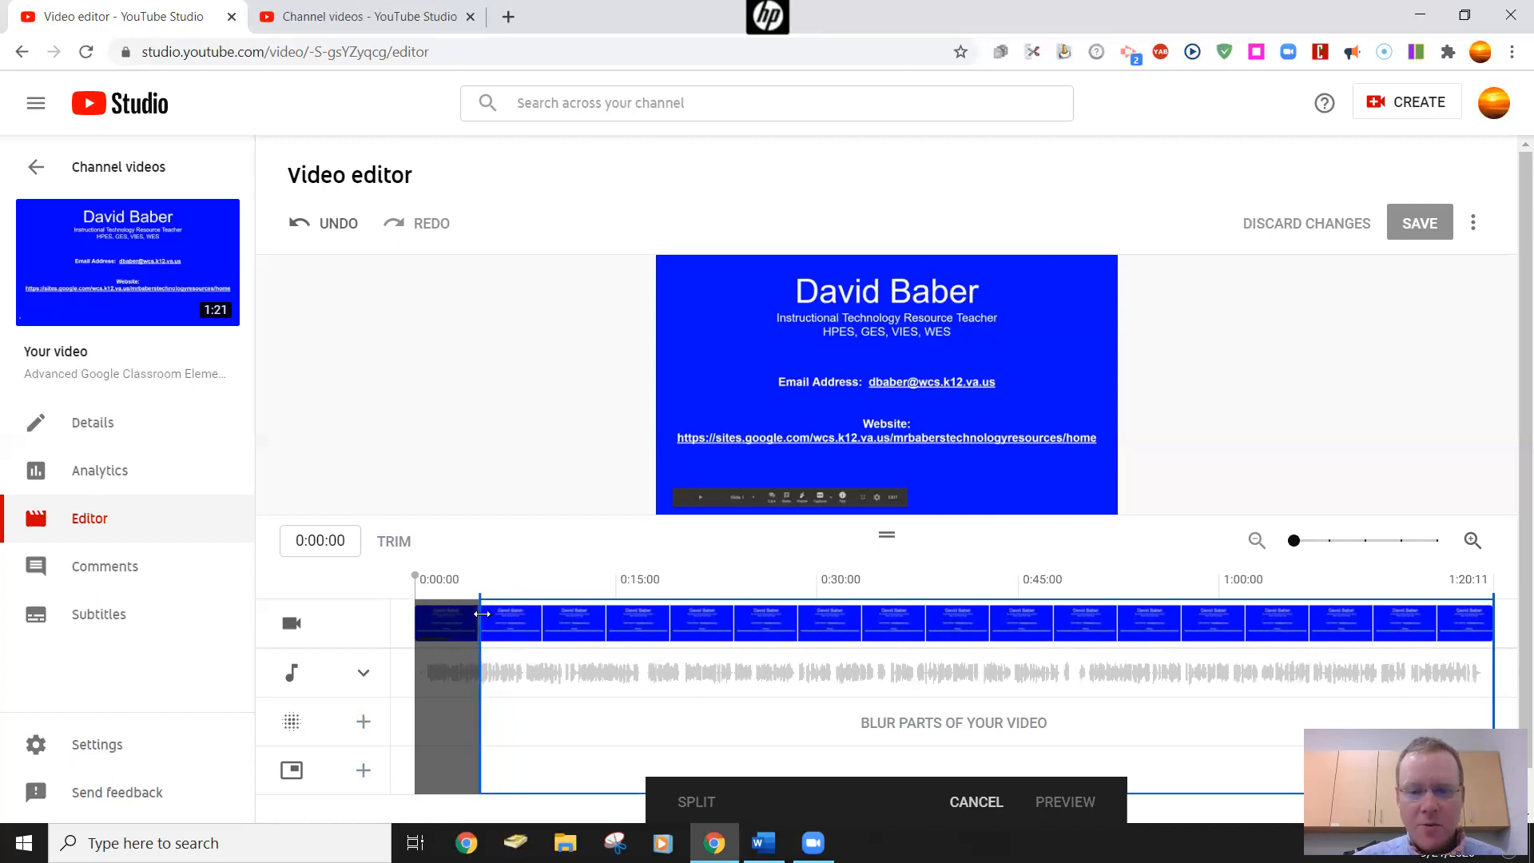
pyautogui.moveTo(481, 613); pyautogui.dragTo(482, 614)
# Extend the trim at the video's start to about 6 seconds and preview the edit
pyautogui.click(1331, 542)
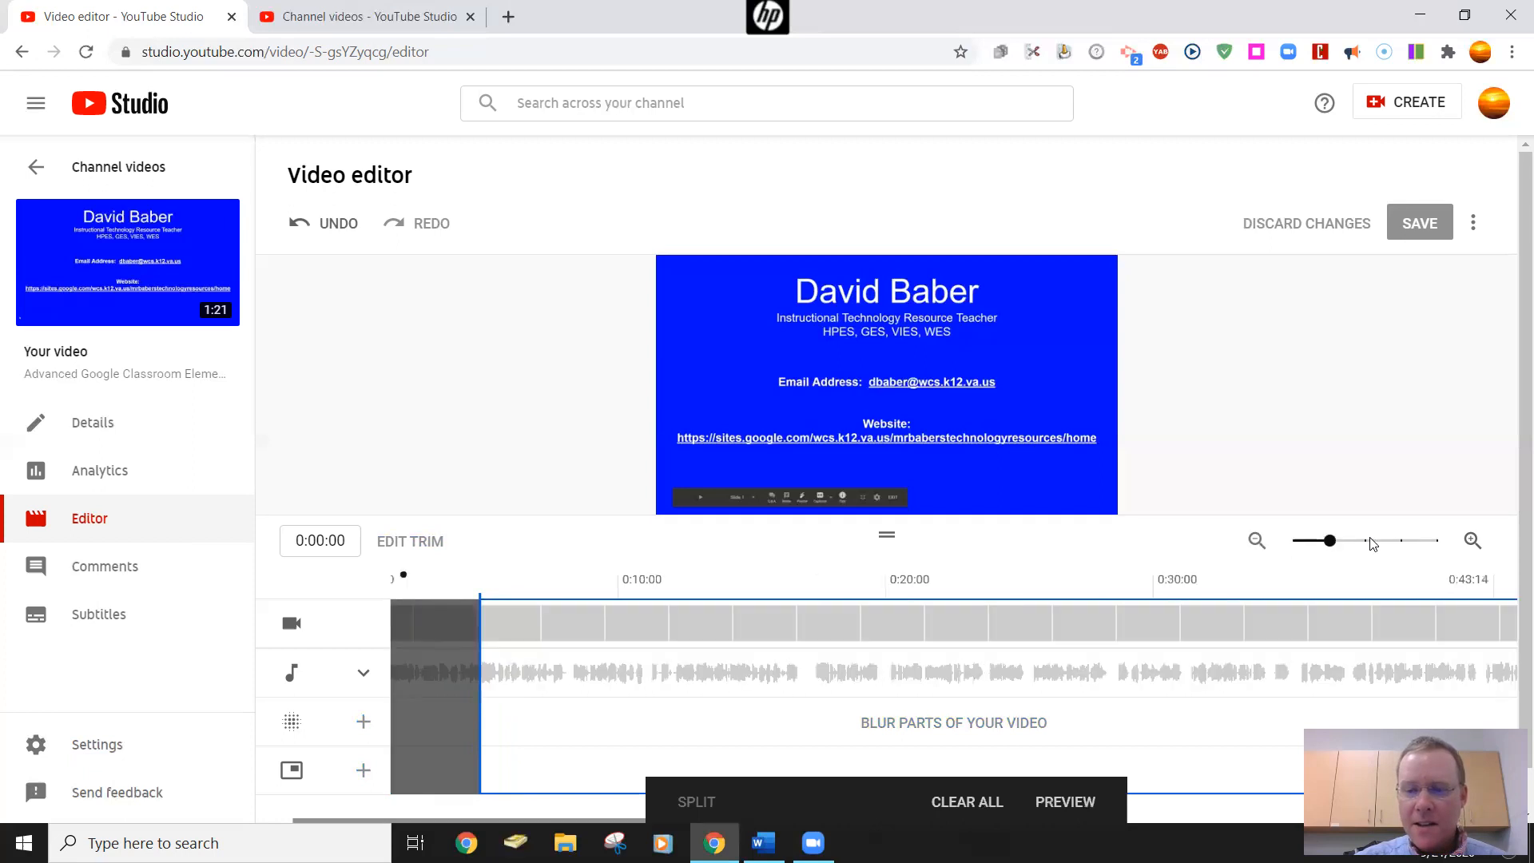
pyautogui.click(1401, 541)
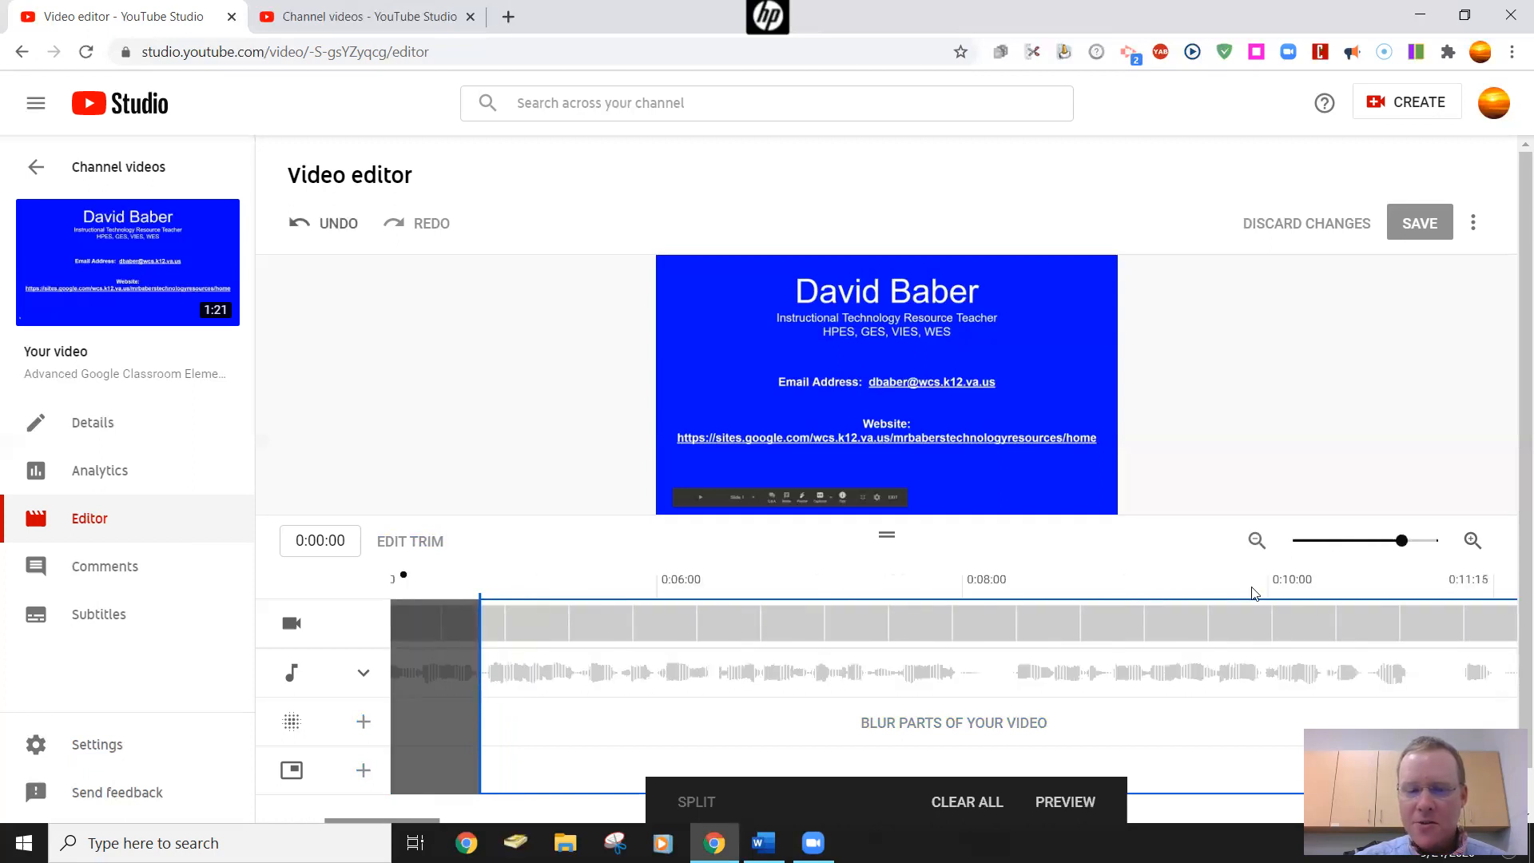
pyautogui.moveTo(477, 617); pyautogui.dragTo(632, 629)
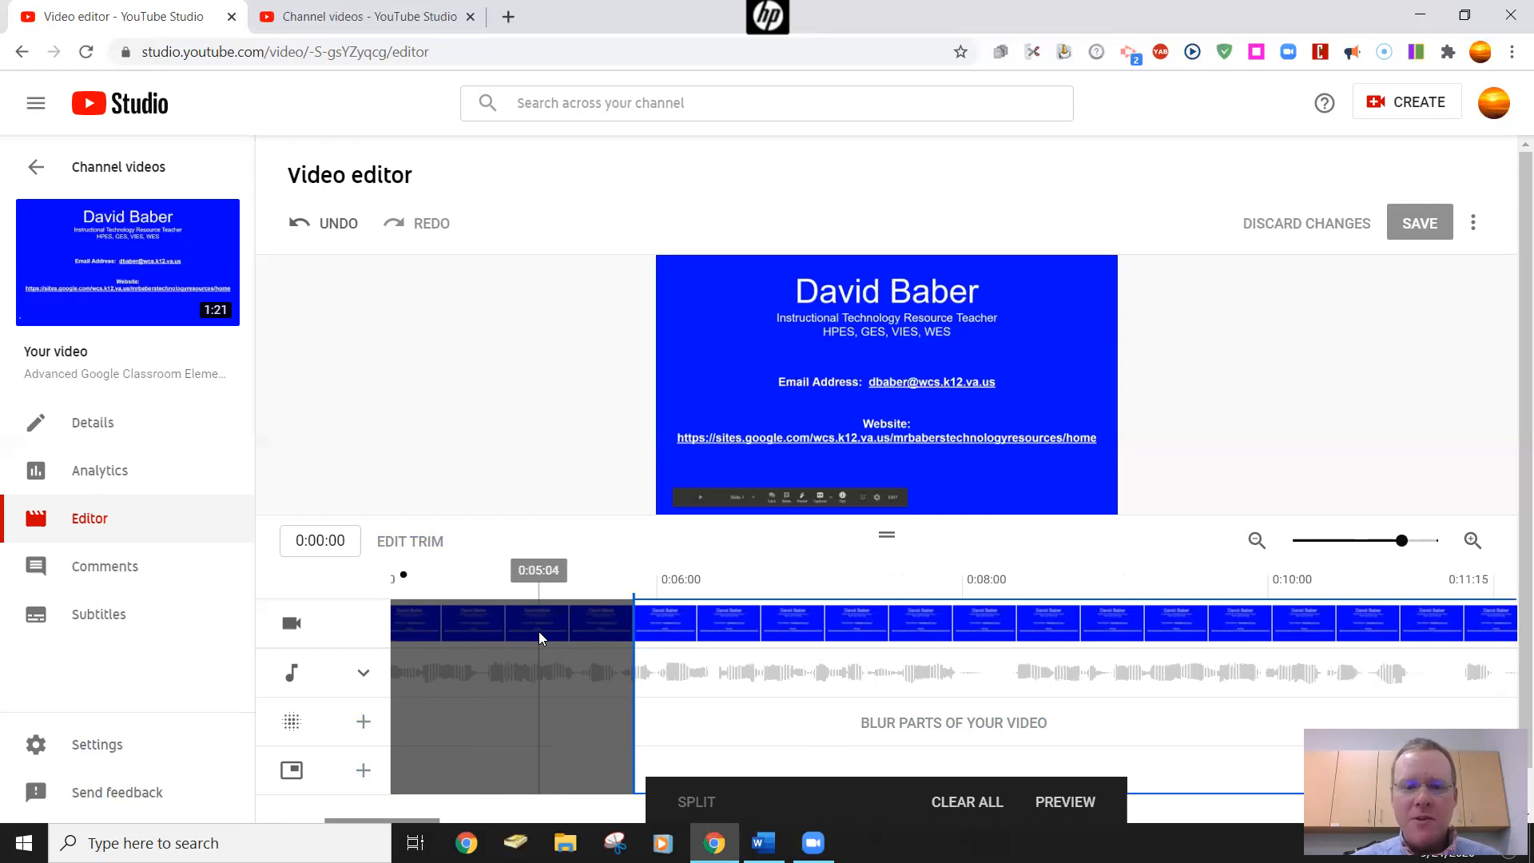
pyautogui.click(1062, 812)
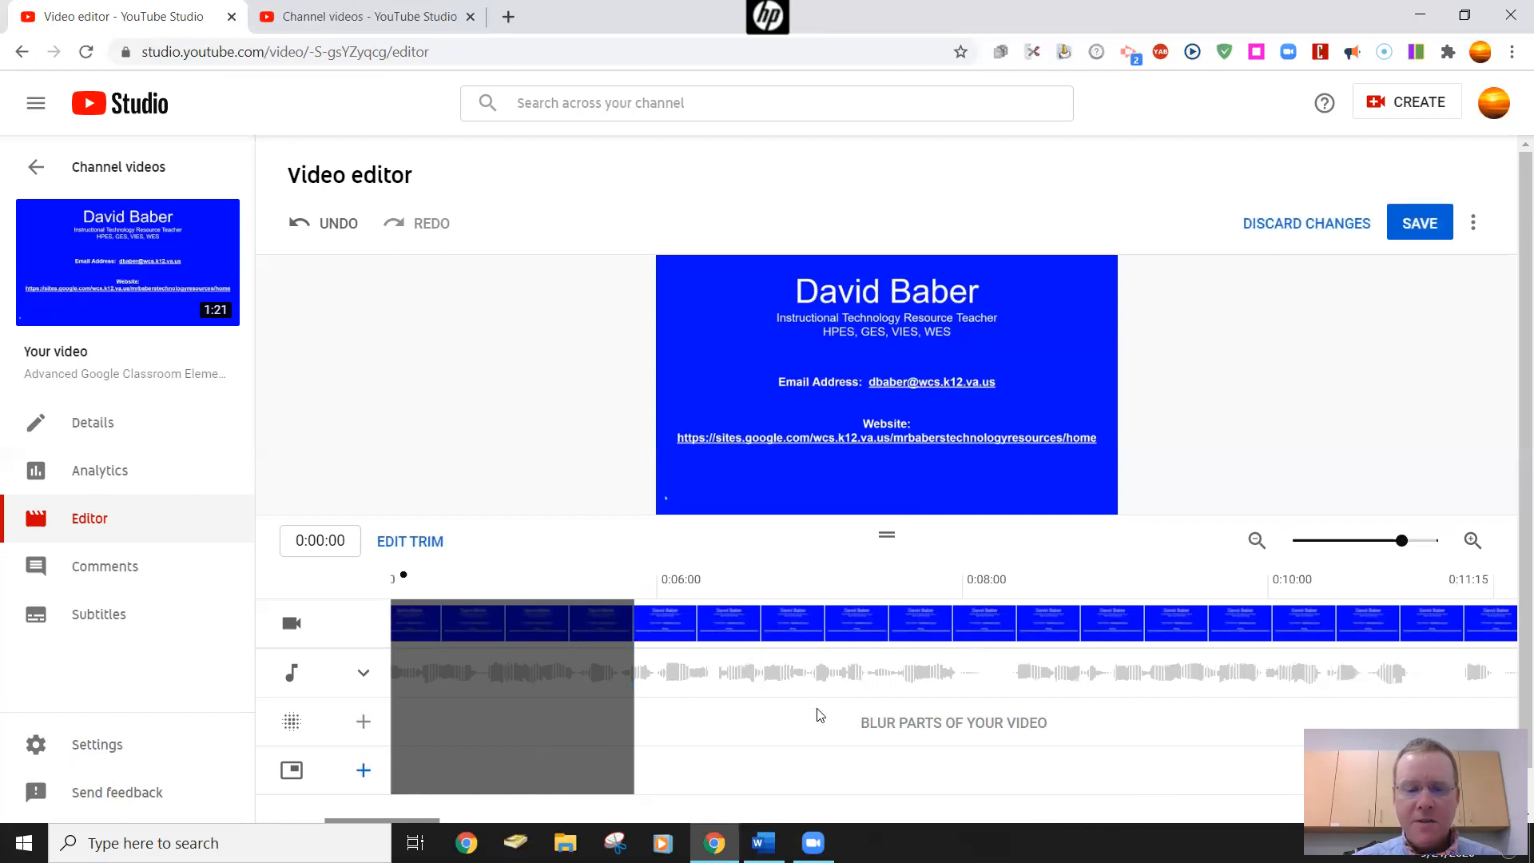
pyautogui.moveTo(729, 483)
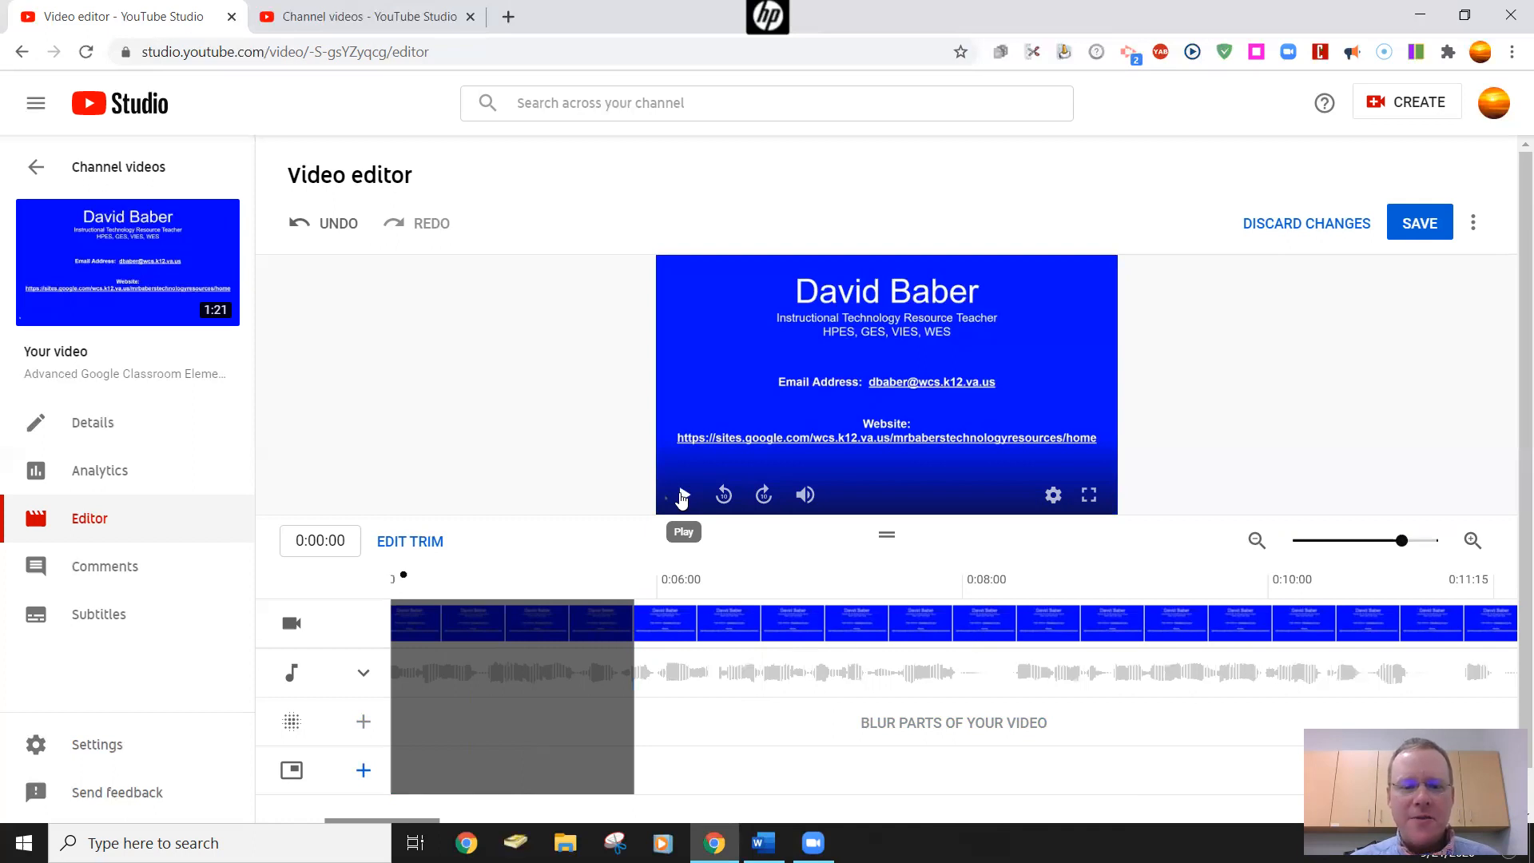
pyautogui.click(421, 543)
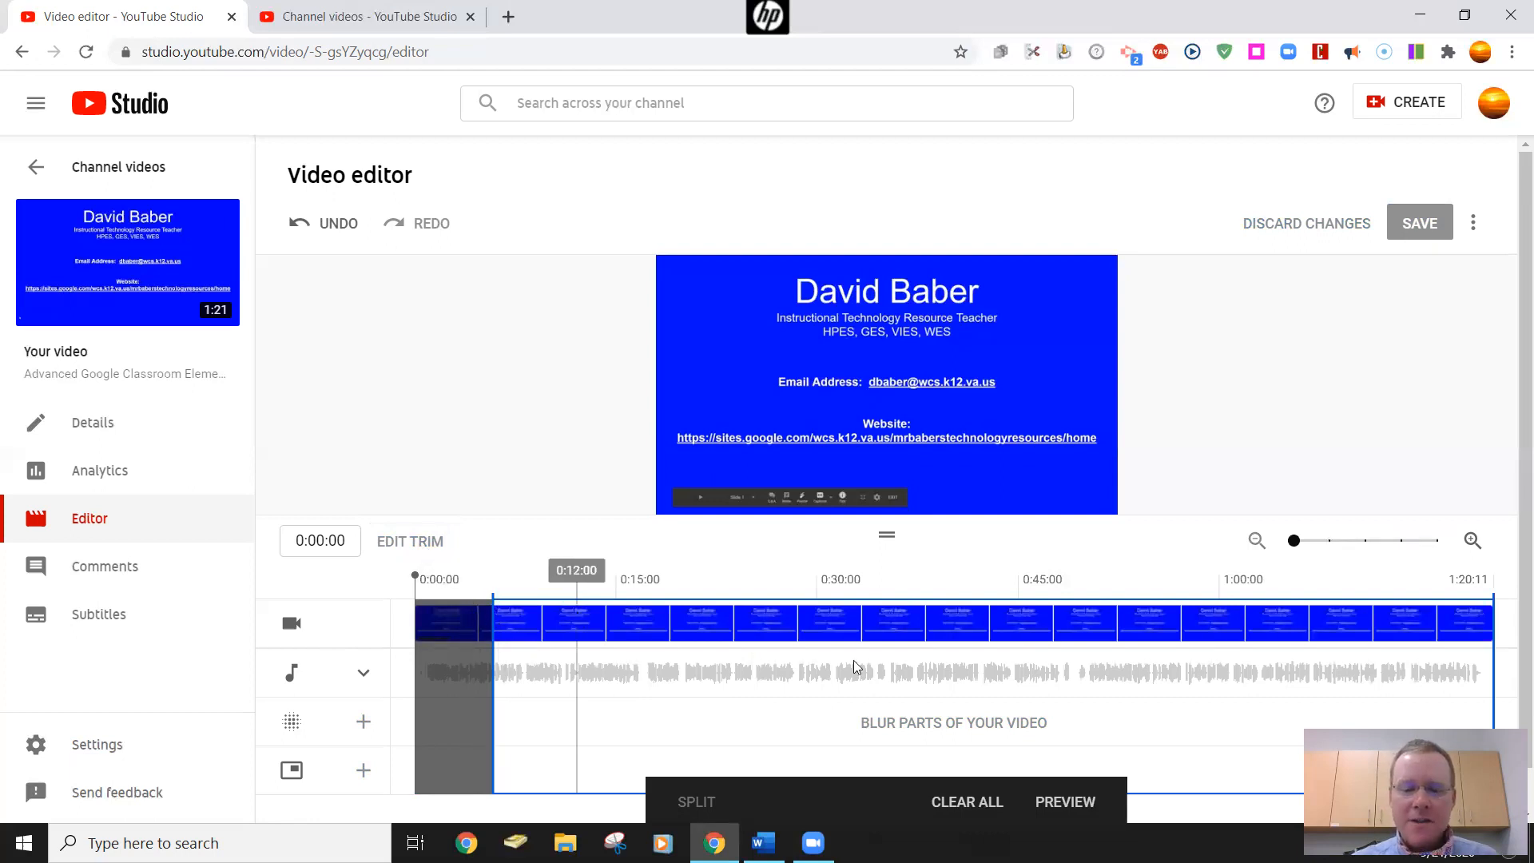
pyautogui.click(1063, 801)
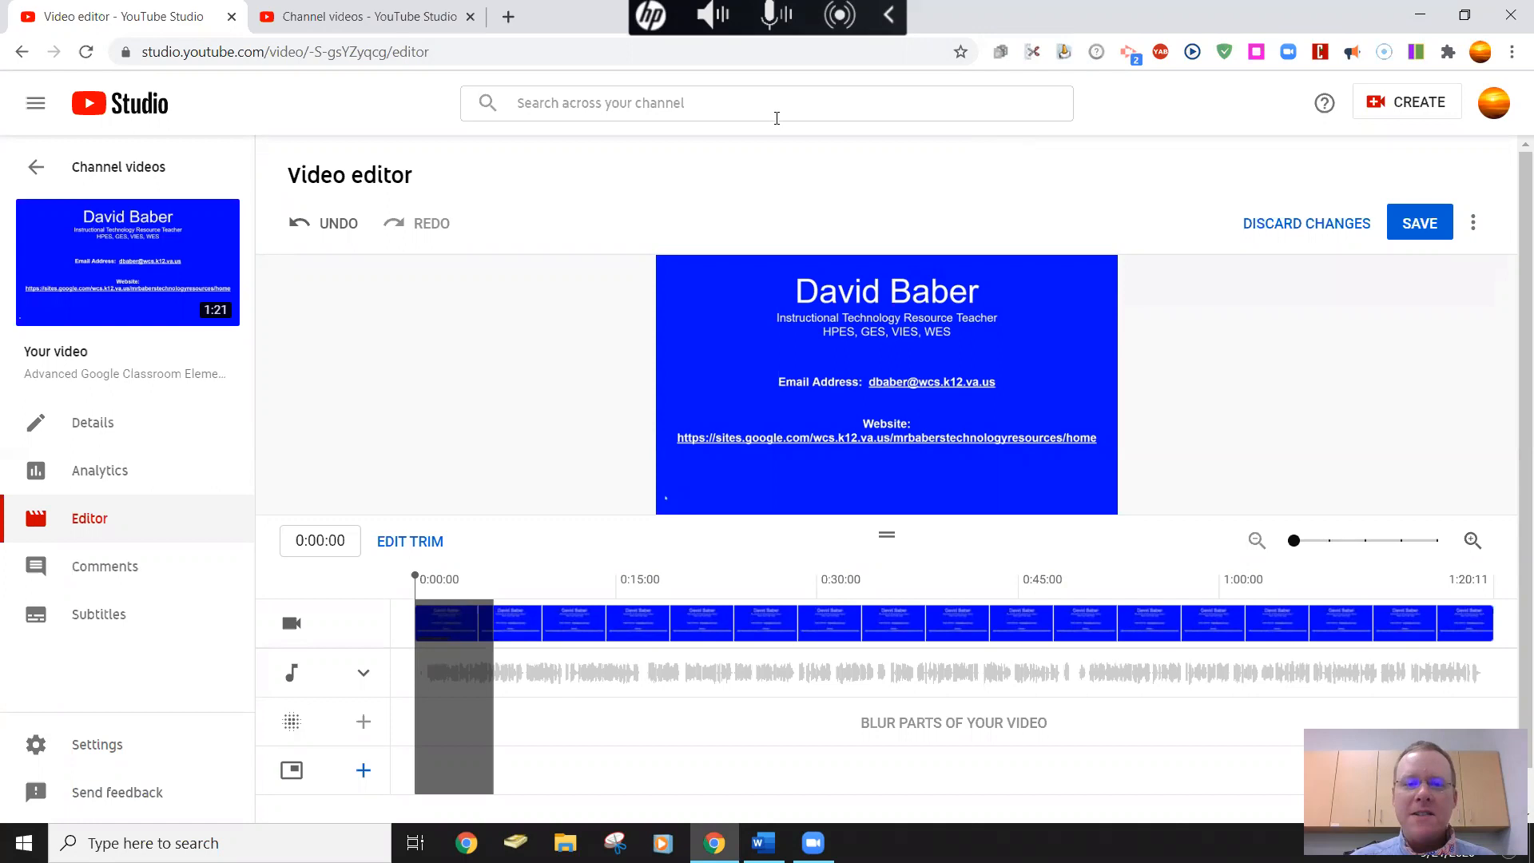
# Switch to the other open channel videos page and open its newest 1:16 video in the video editor
pyautogui.click(378, 27)
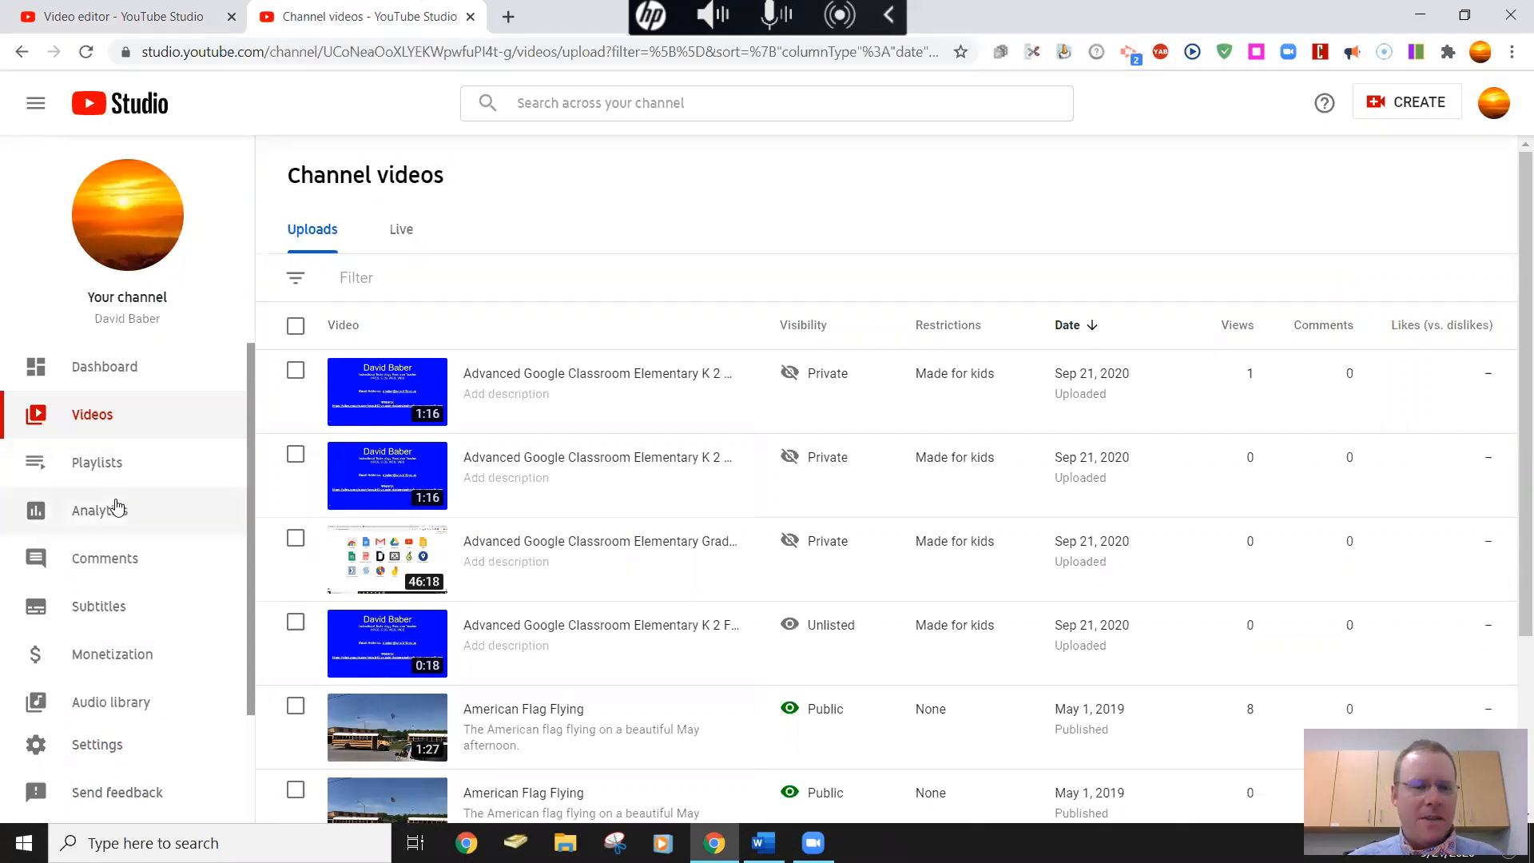
pyautogui.click(390, 390)
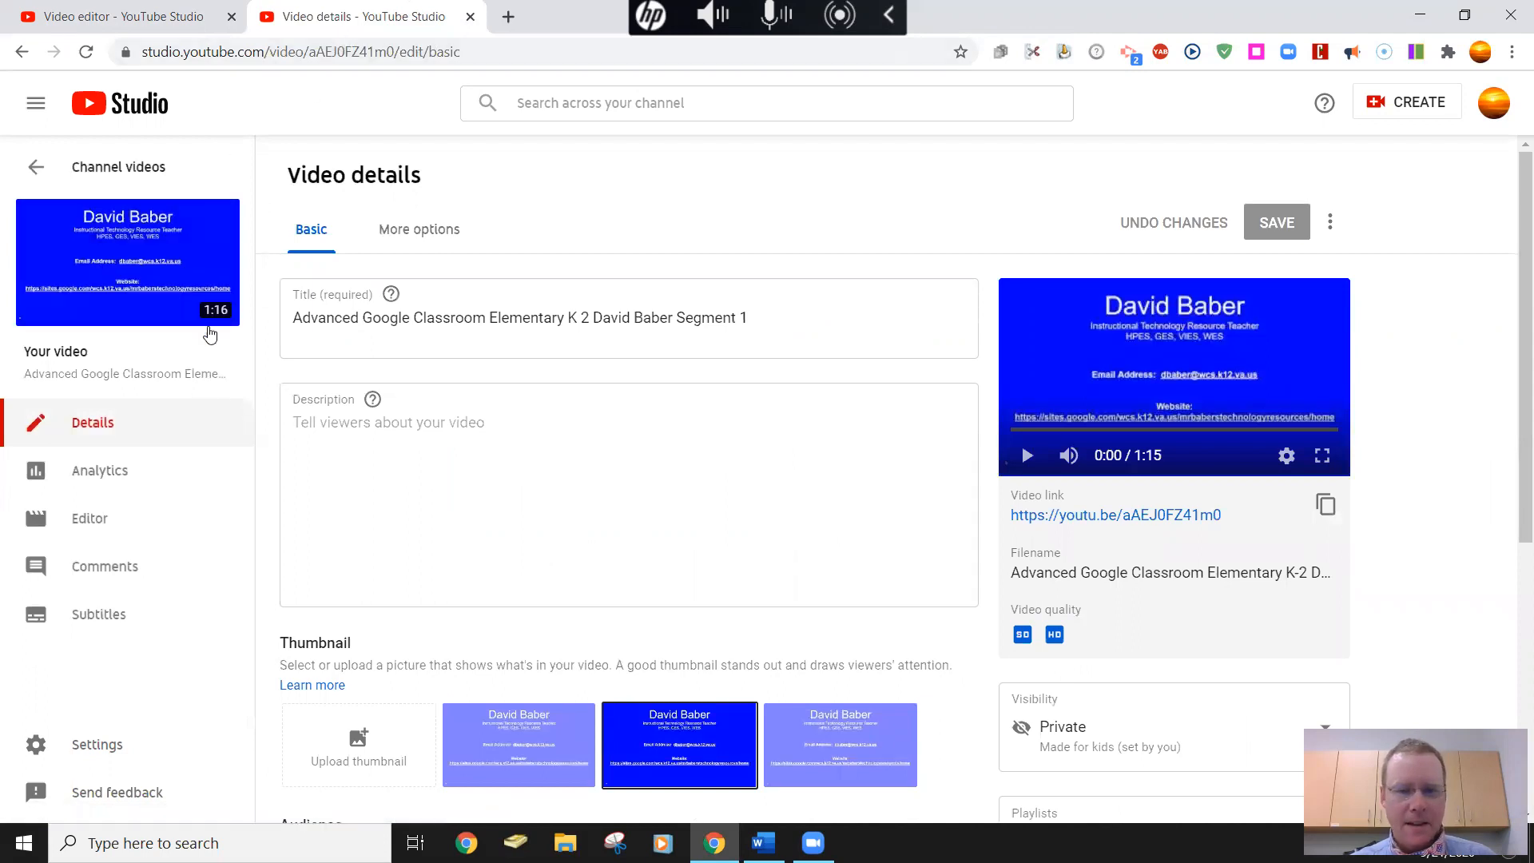
pyautogui.moveTo(159, 229)
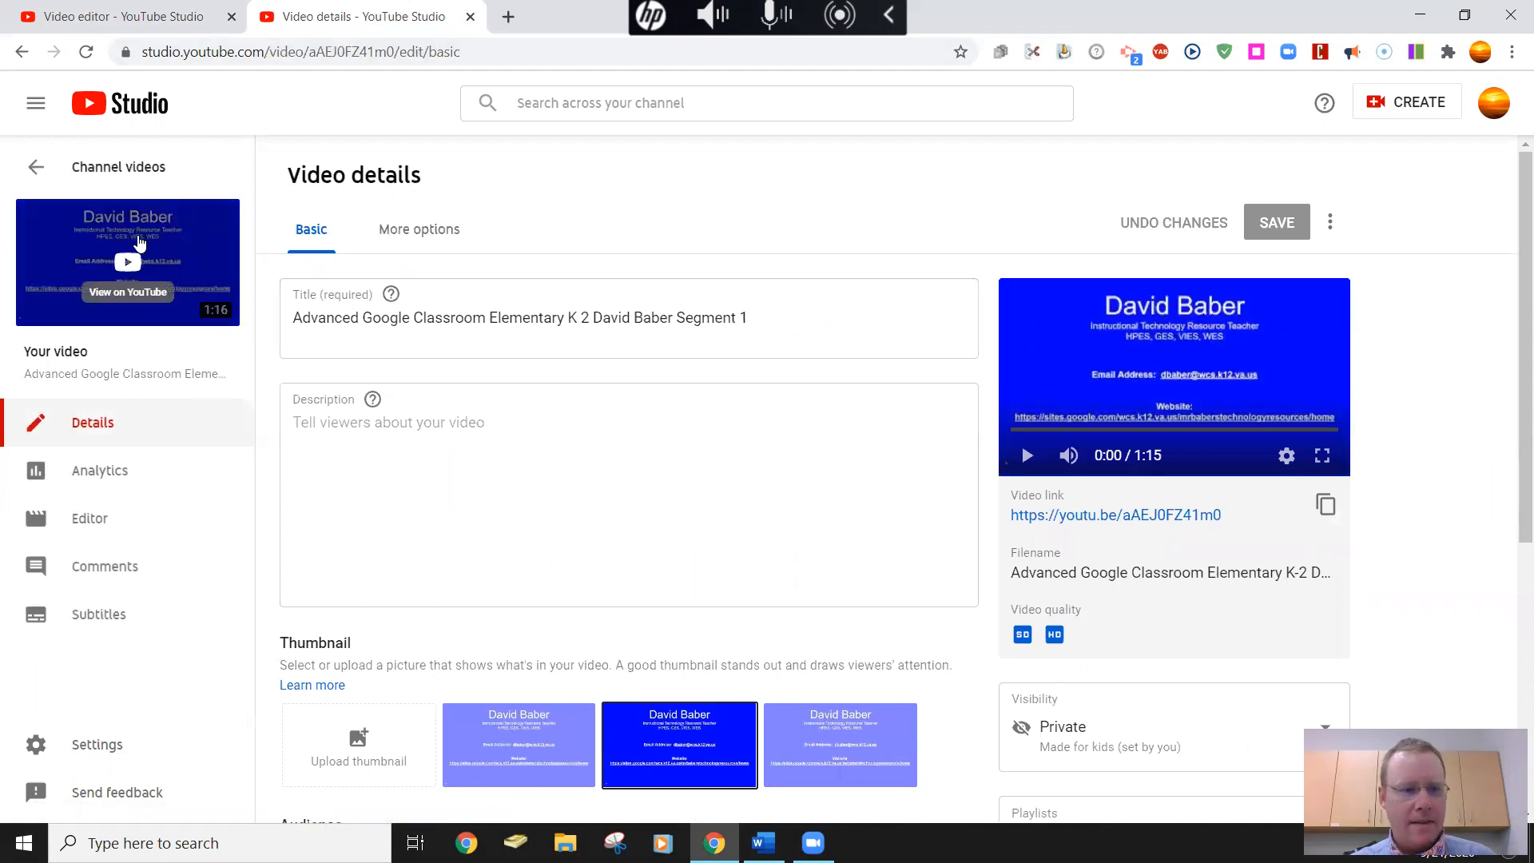
pyautogui.click(62, 524)
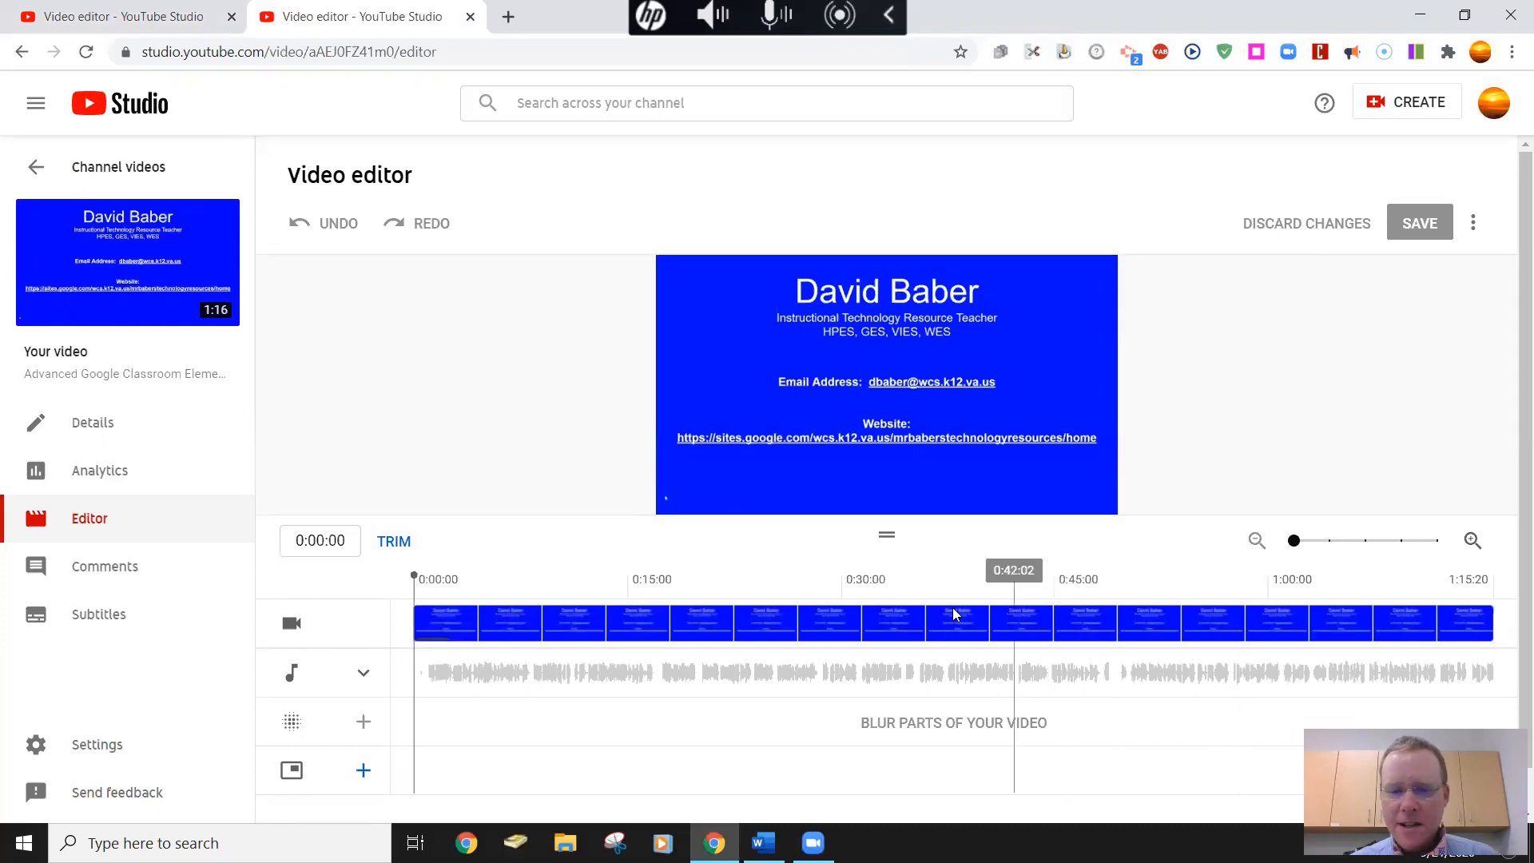
# Split the video at 0:31:06 and mark the section from there to about 0:42 for removal
pyautogui.click(860, 590)
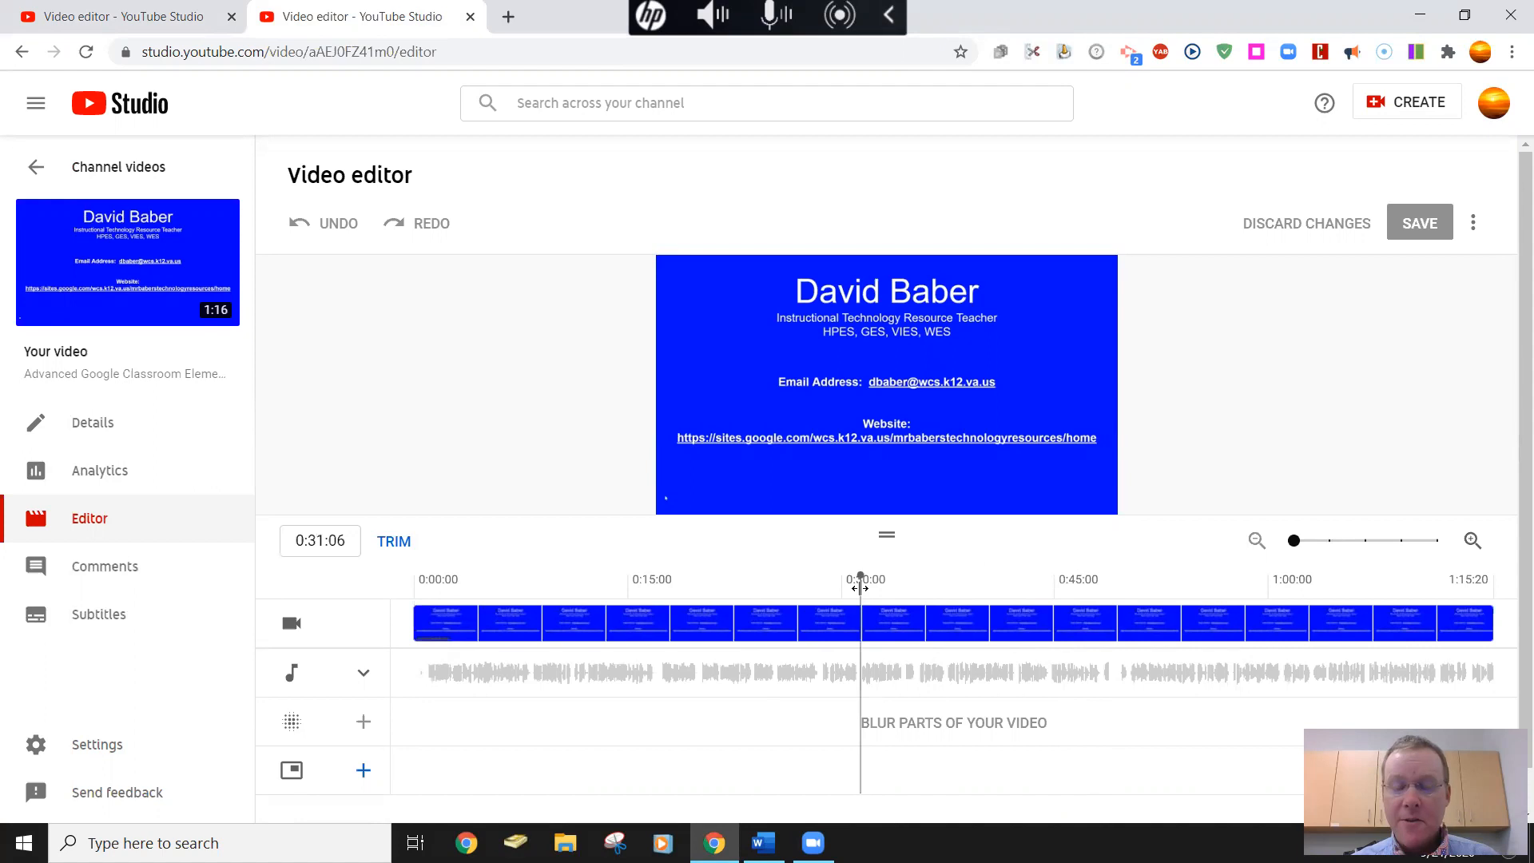
pyautogui.click(394, 542)
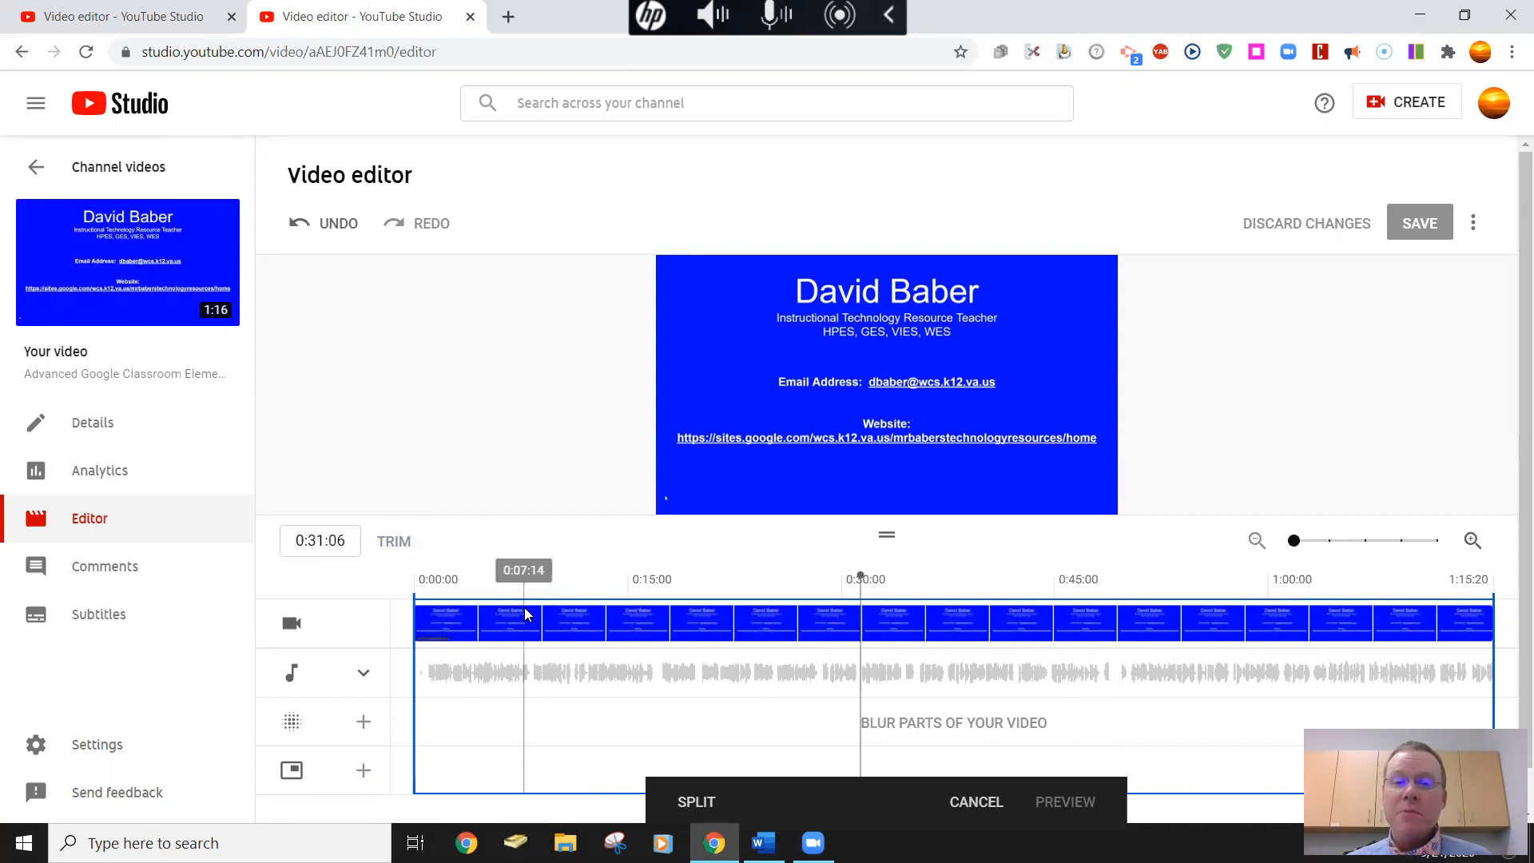
pyautogui.click(696, 804)
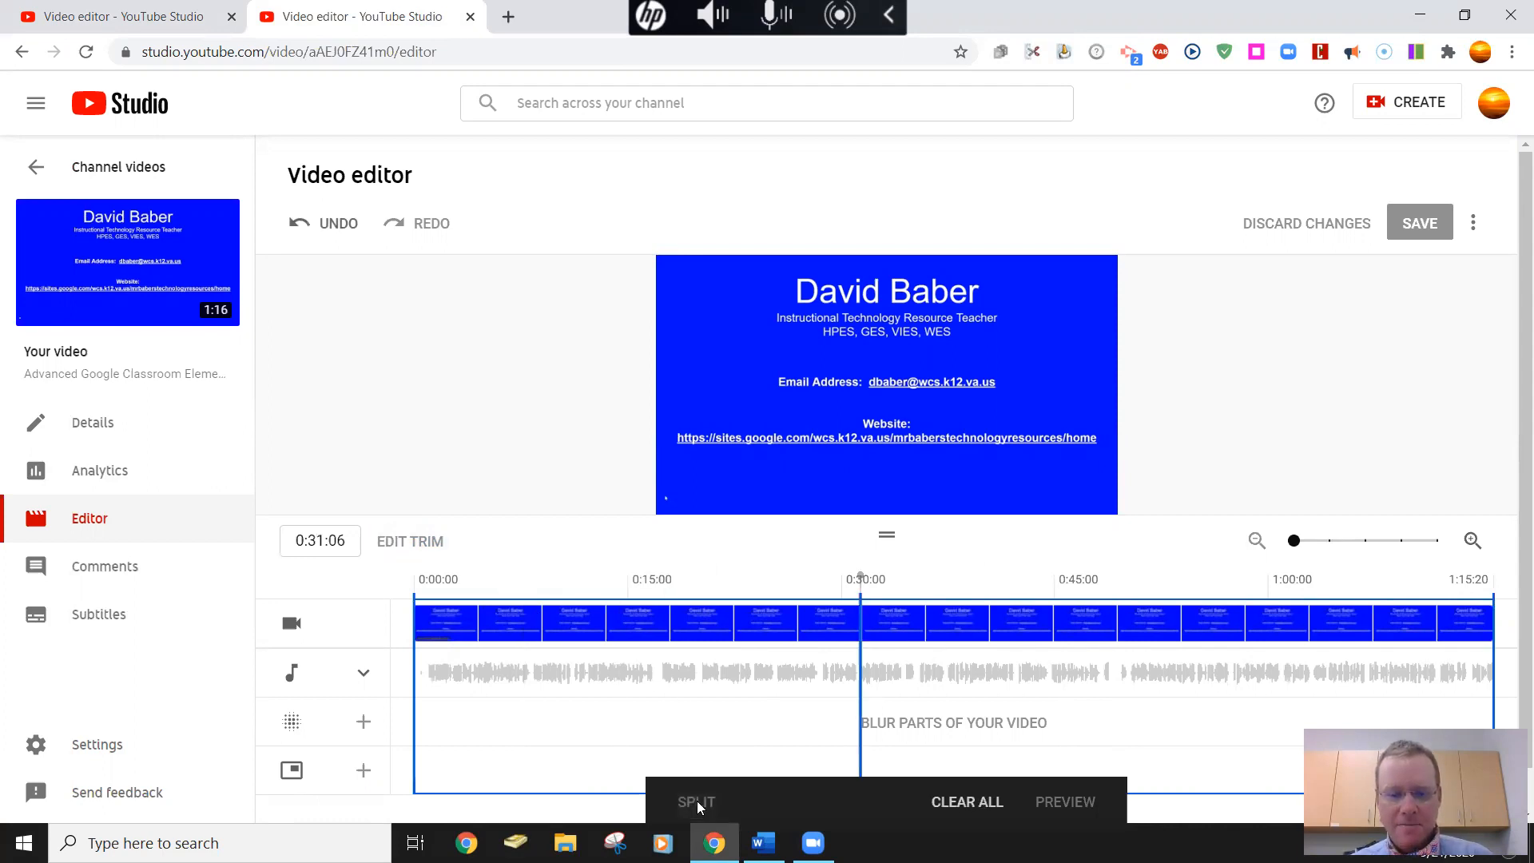
pyautogui.moveTo(860, 660); pyautogui.dragTo(1021, 670)
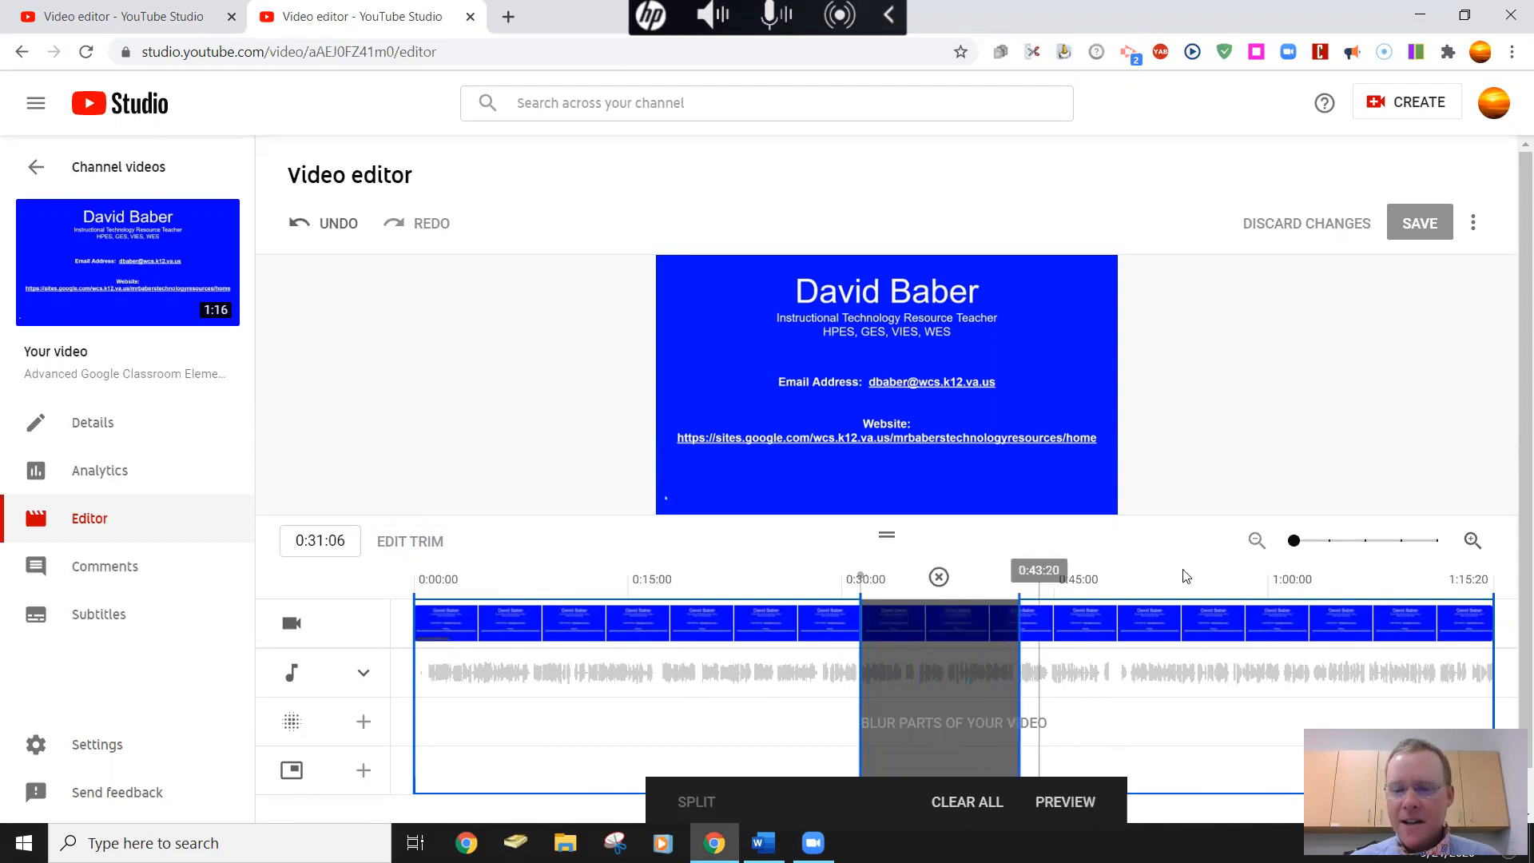
# Move the end of the section marked for removal slightly earlier, to just after 0:42:00, in the silent gap before the next speech
pyautogui.click(1329, 541)
pyautogui.click(1367, 541)
pyautogui.click(1401, 541)
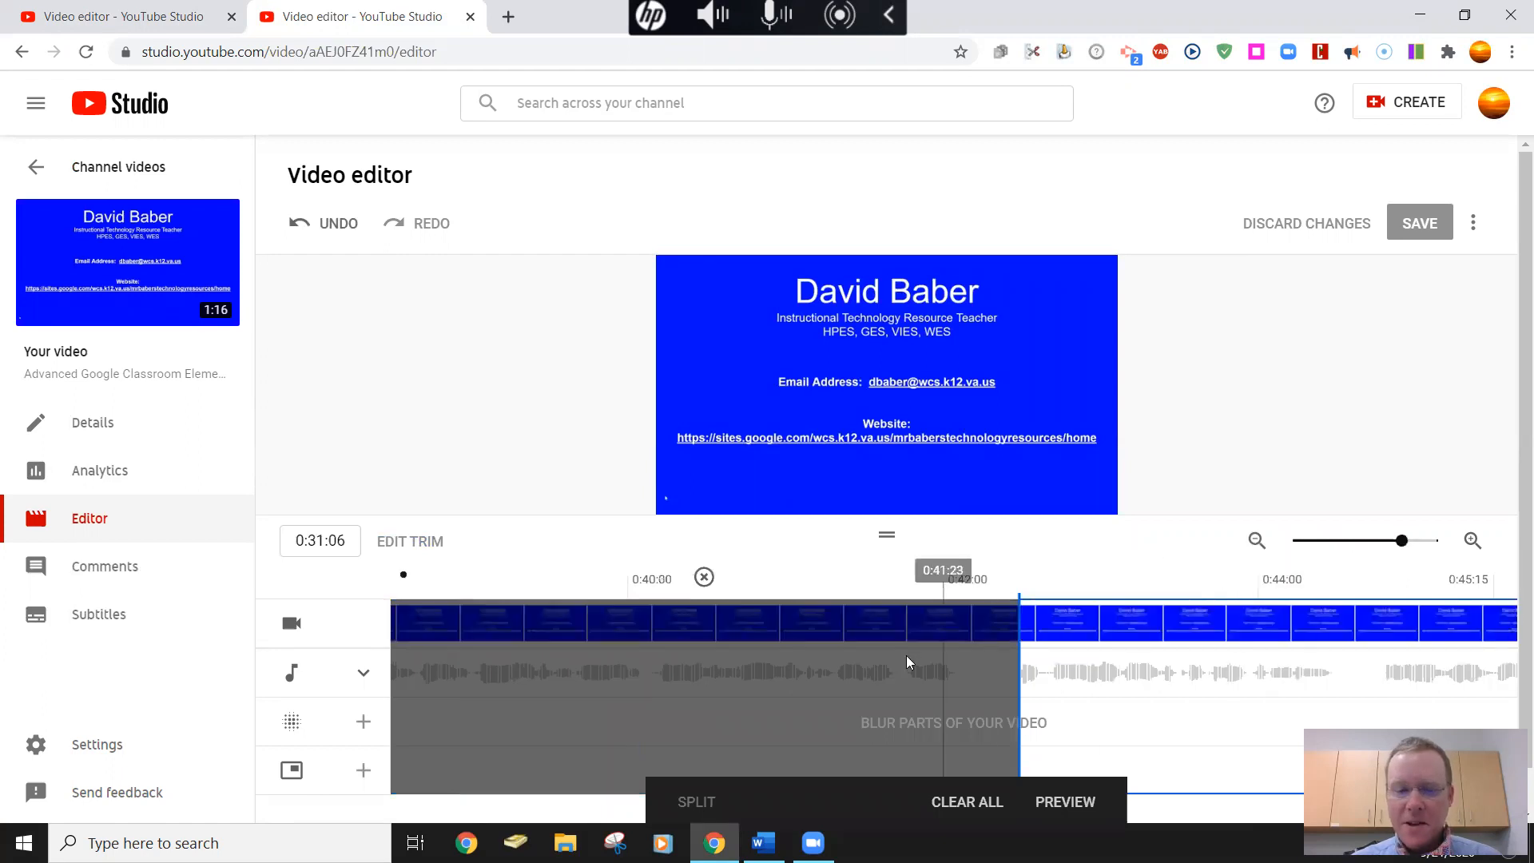
pyautogui.click(1417, 546)
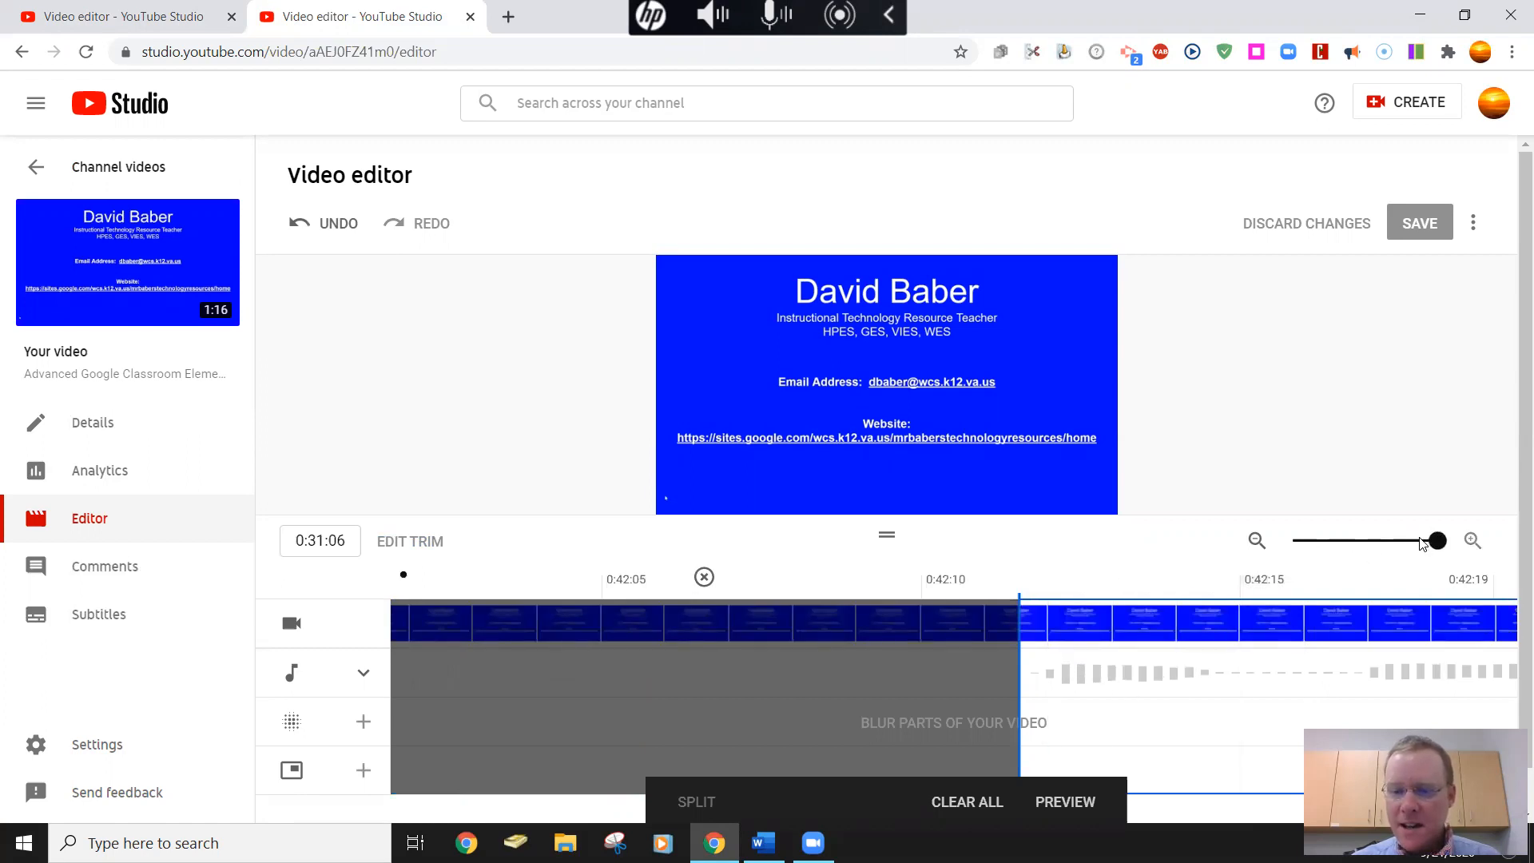
pyautogui.moveTo(1428, 542); pyautogui.dragTo(1402, 541)
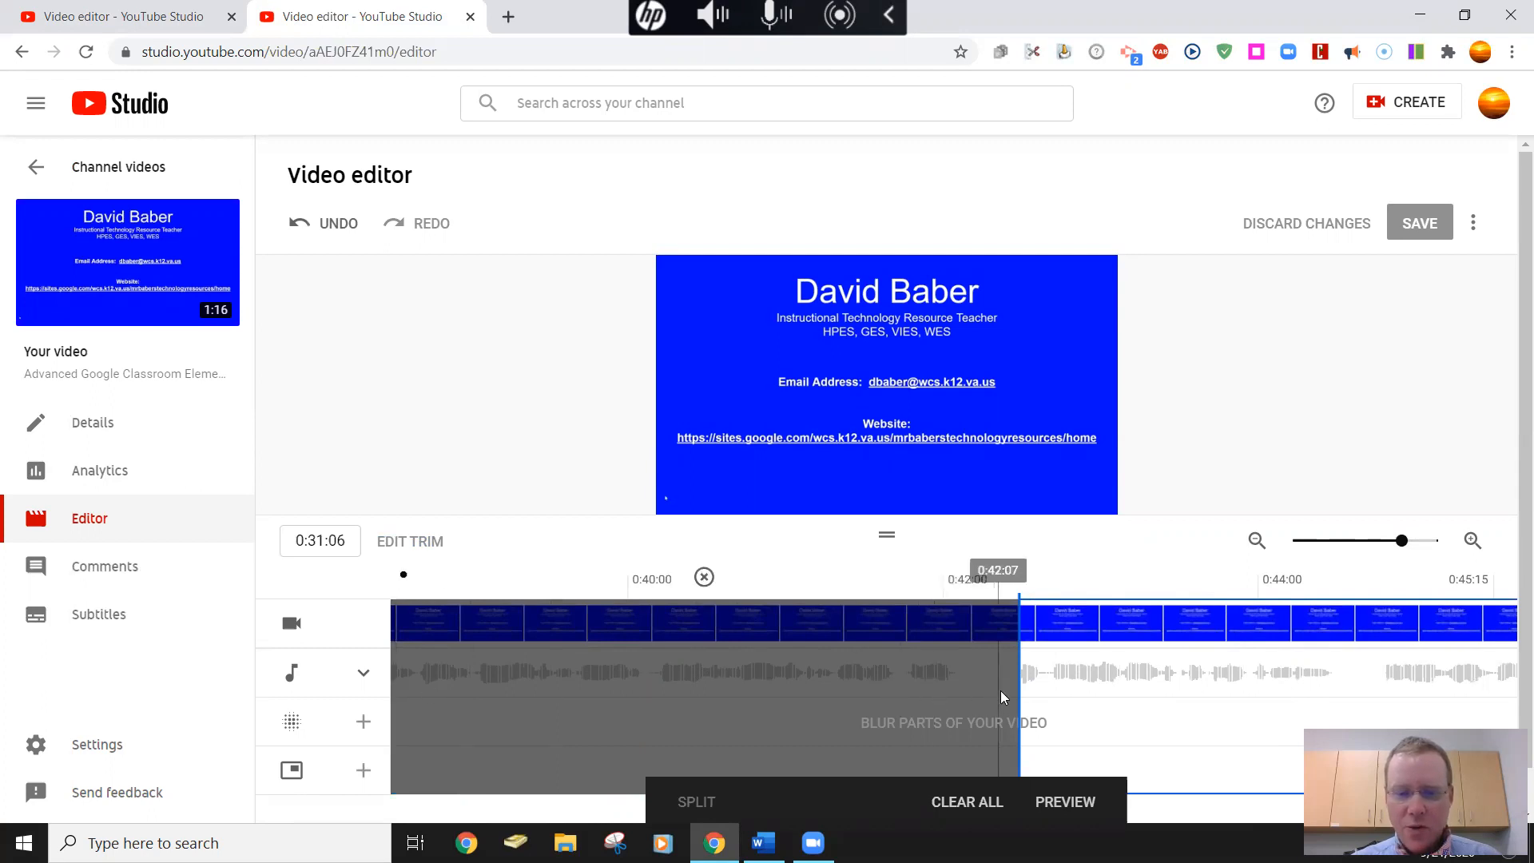
pyautogui.moveTo(990, 696); pyautogui.dragTo(980, 695)
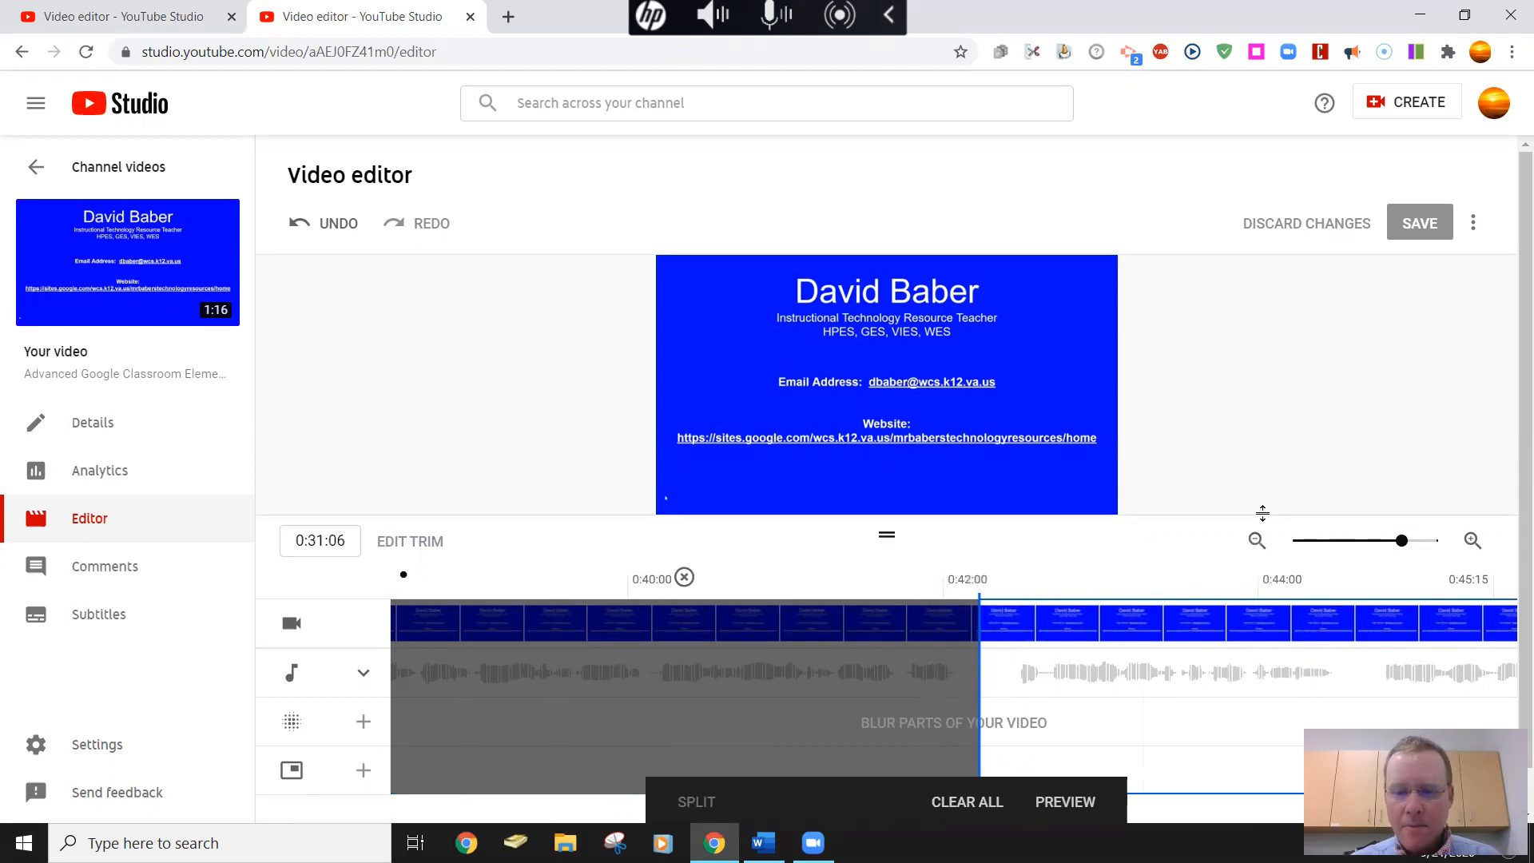
pyautogui.click(1257, 542)
pyautogui.click(1257, 542)
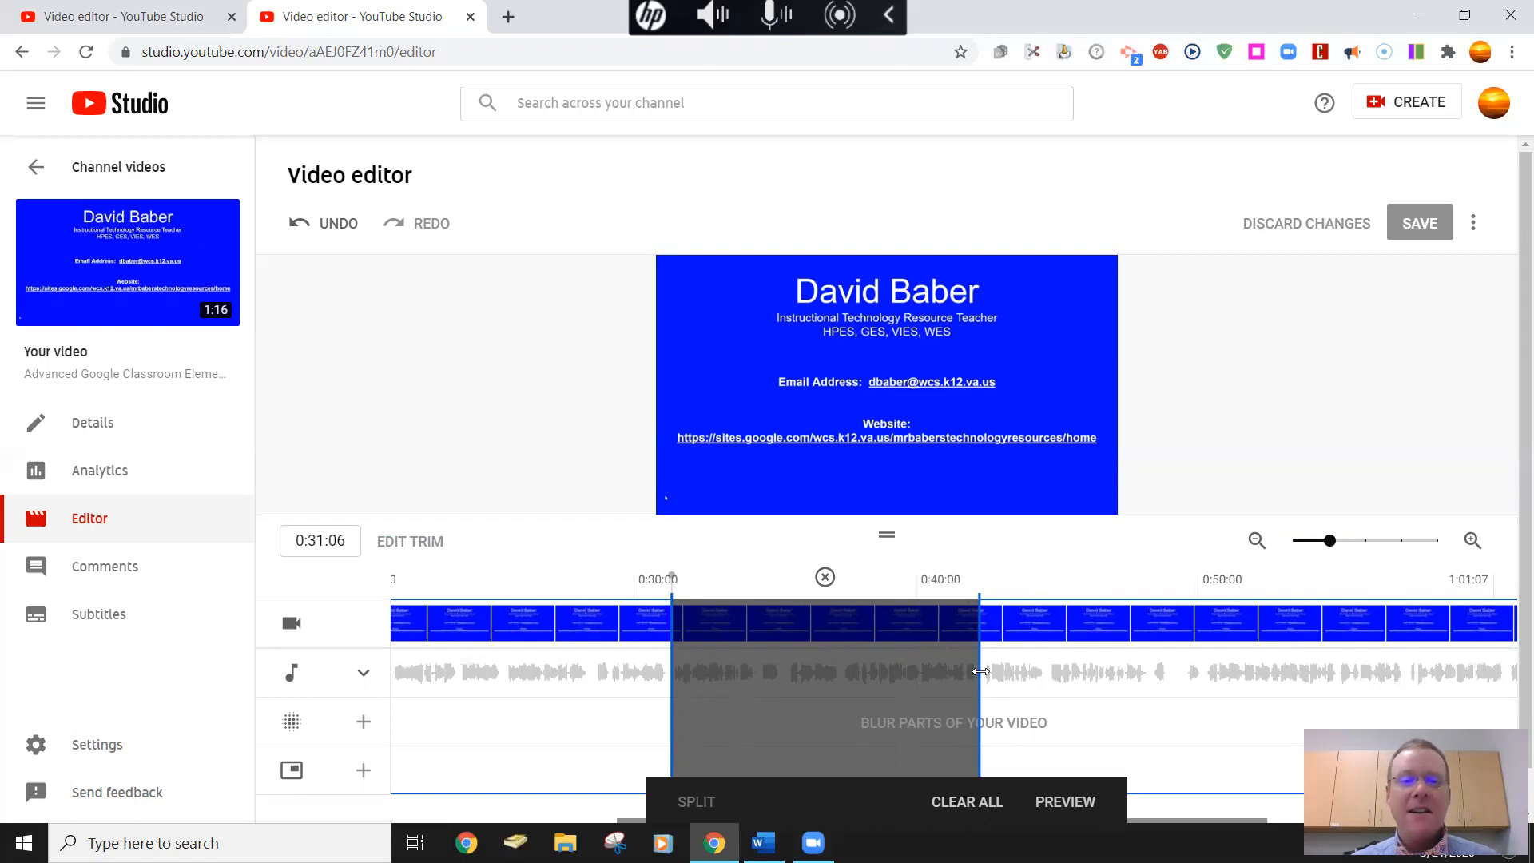
# Preview the video with the middle section cut out and save the changes to the existing video
pyautogui.click(1065, 801)
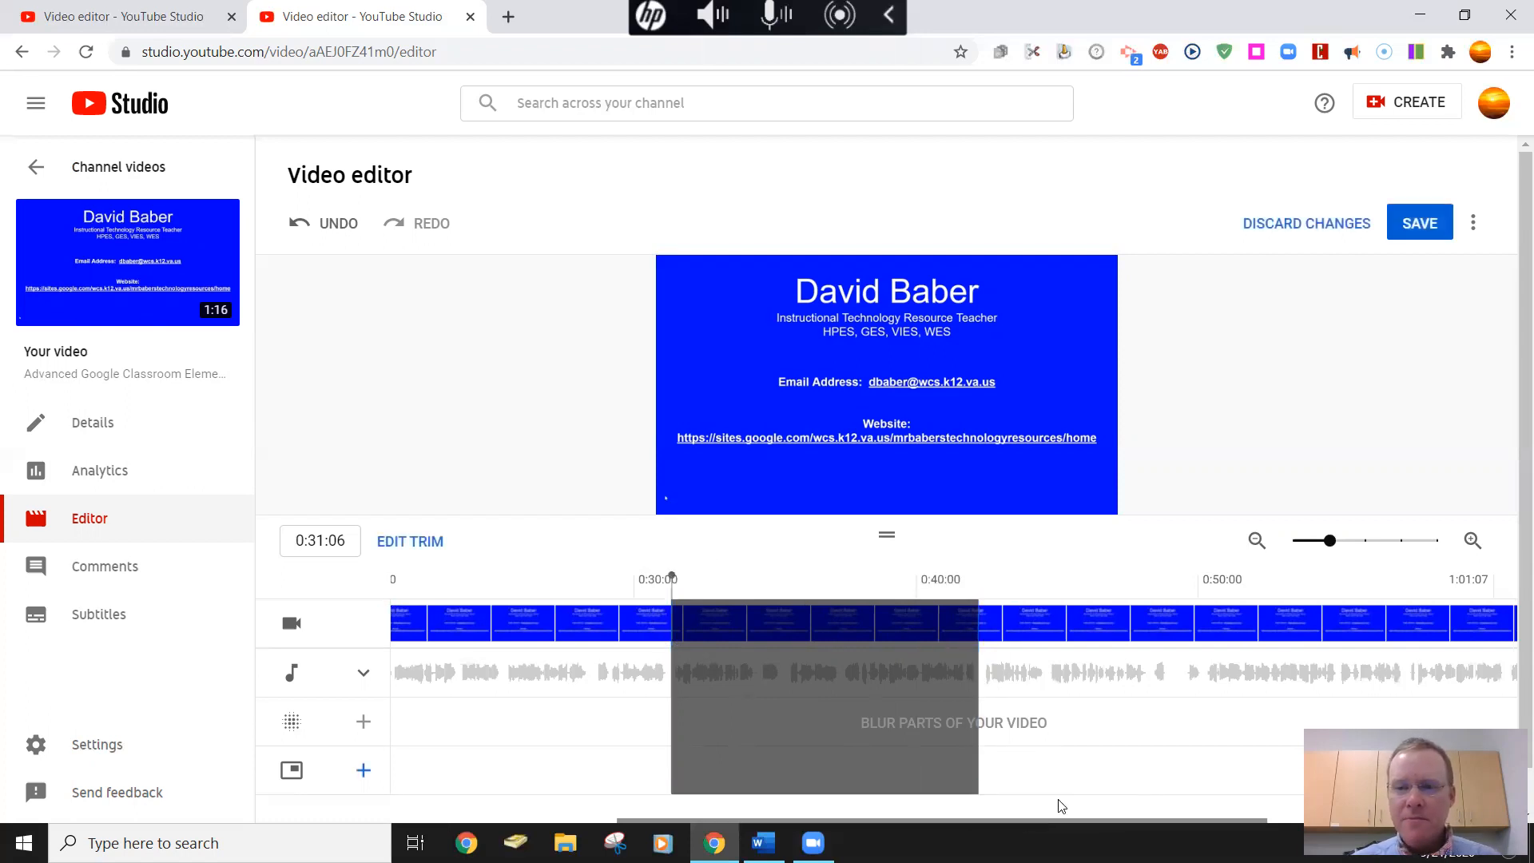
pyautogui.click(1413, 221)
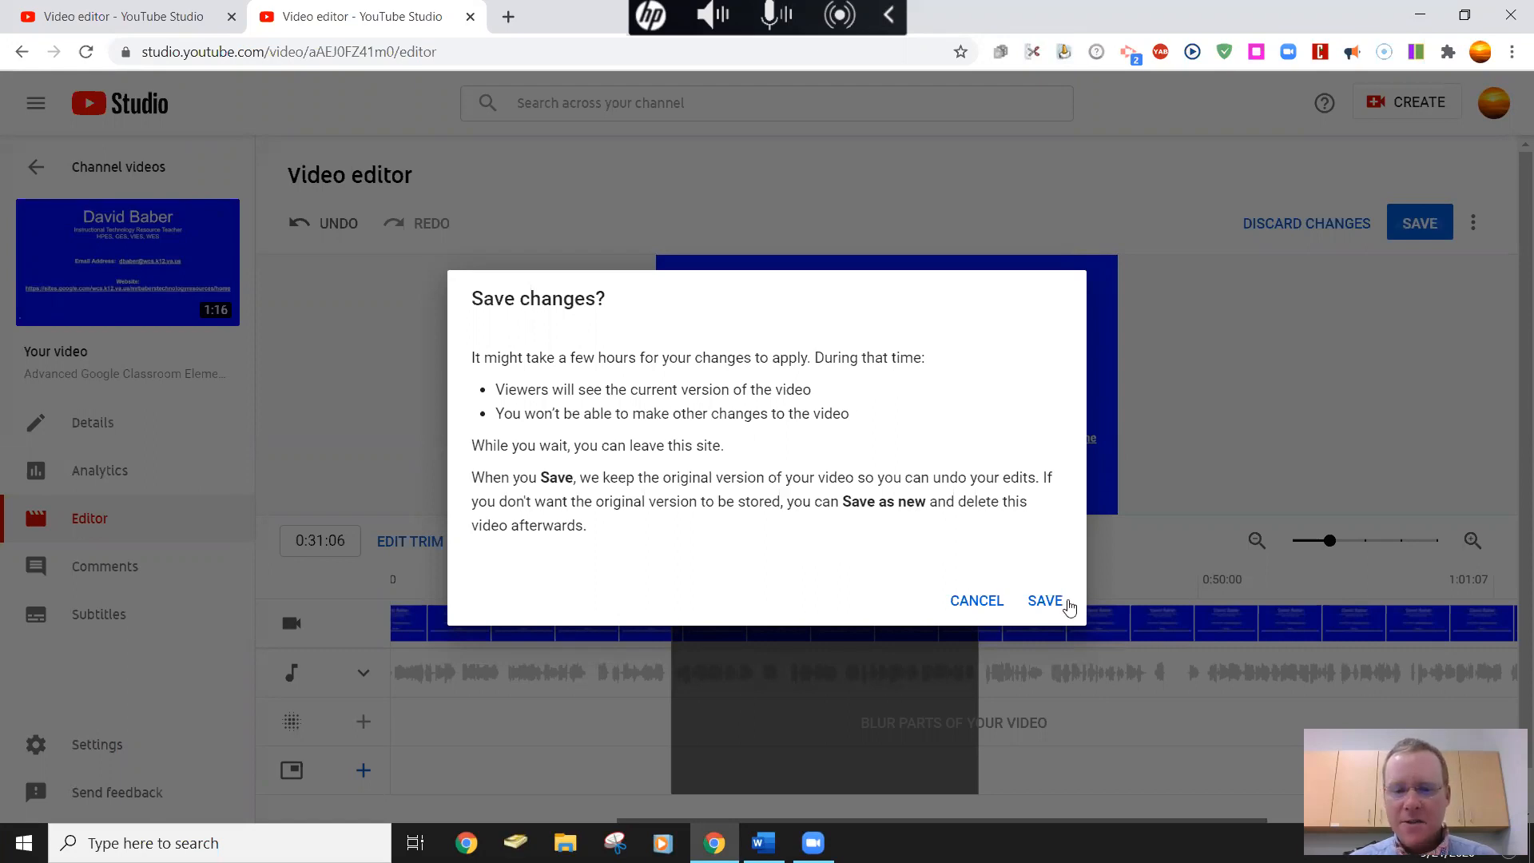
pyautogui.click(1043, 600)
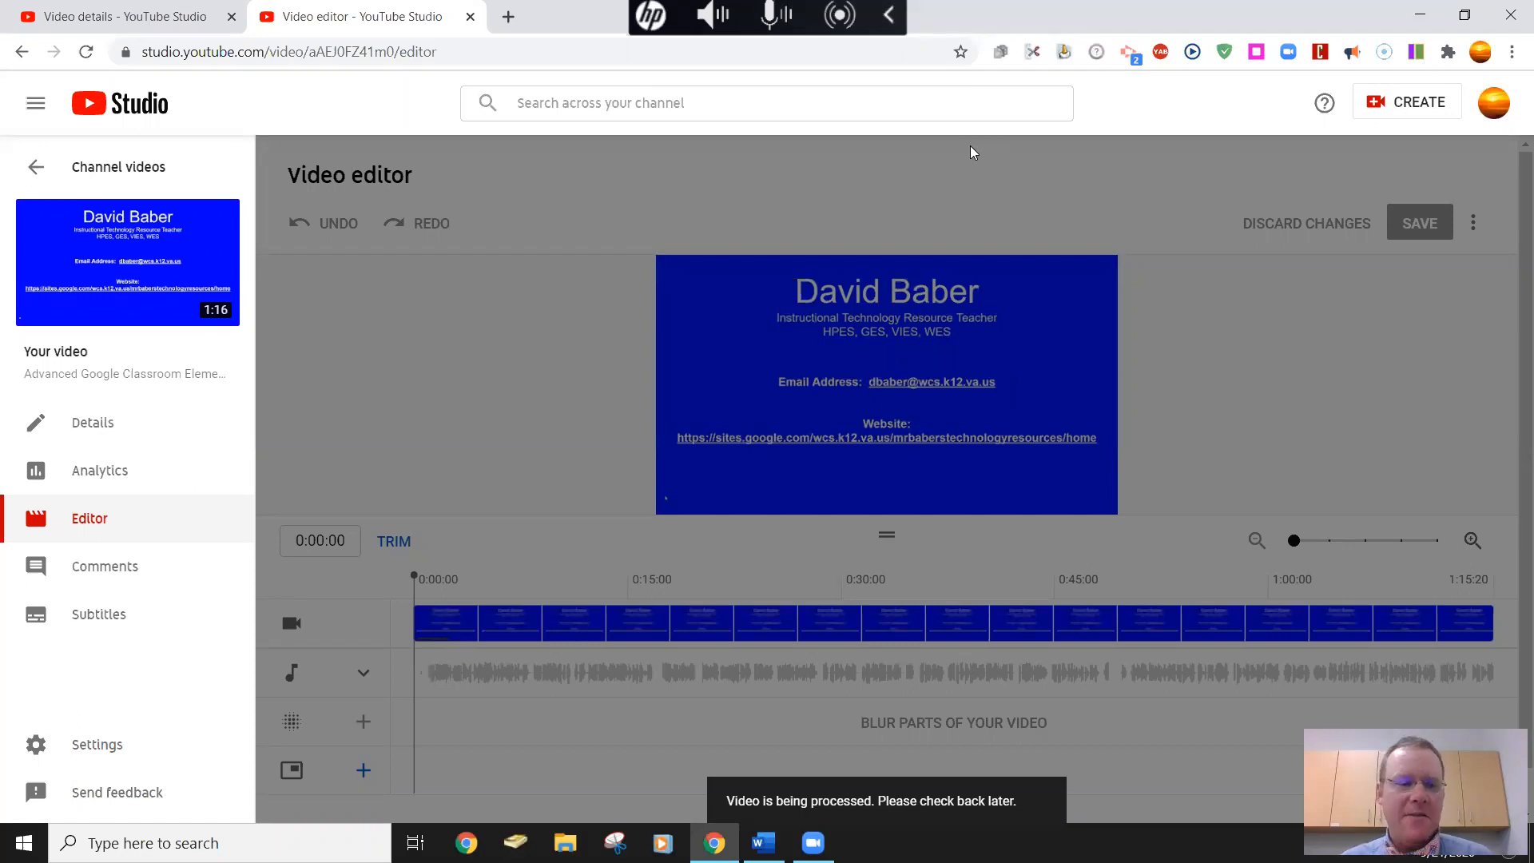
# Return to the channel videos list and download the newer of the two 1:16 videos
pyautogui.click(44, 168)
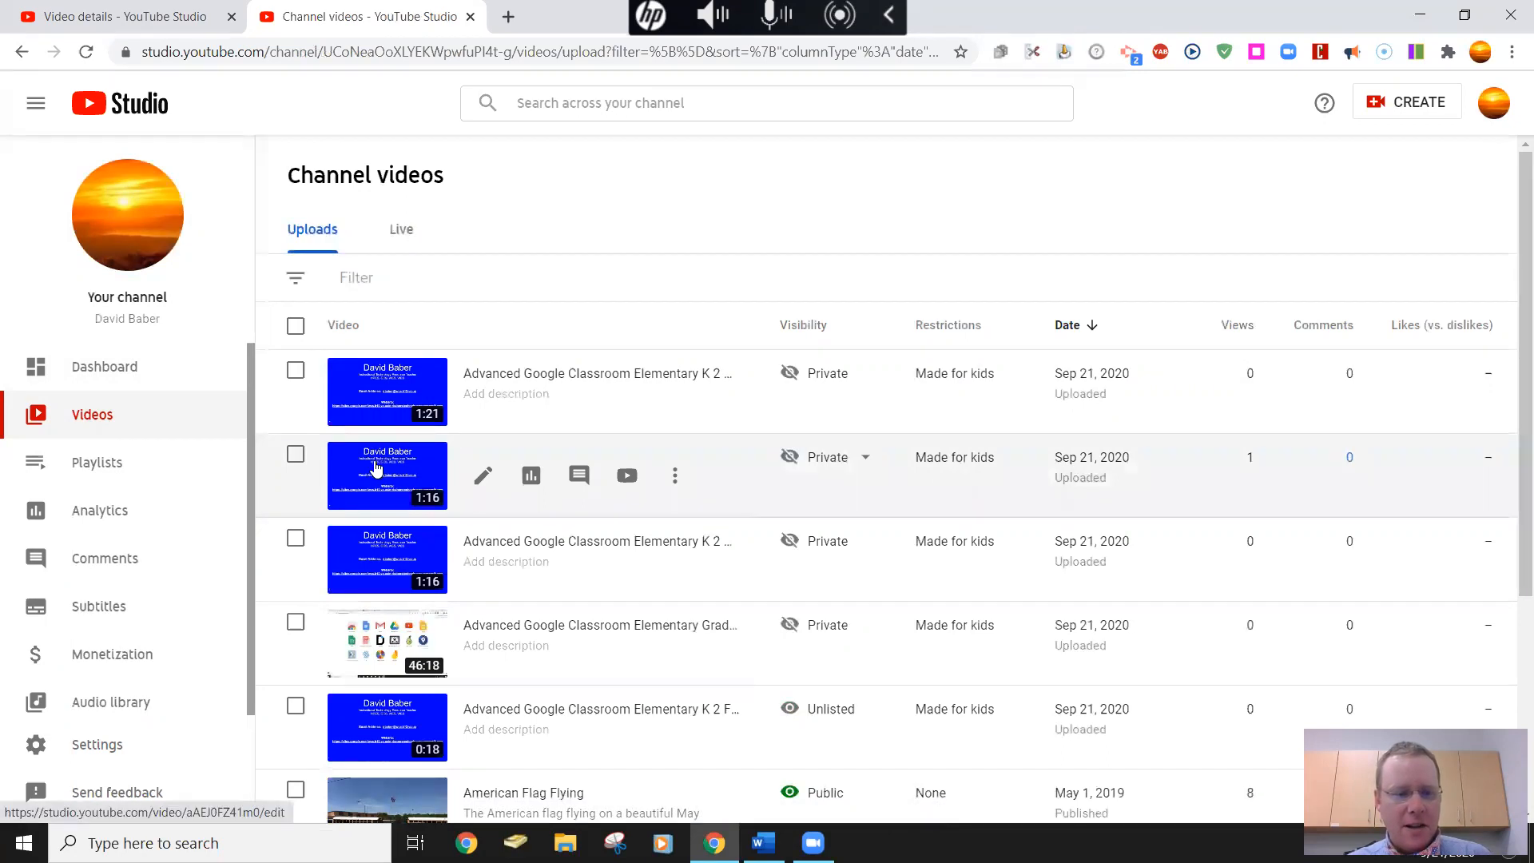
pyautogui.click(296, 456)
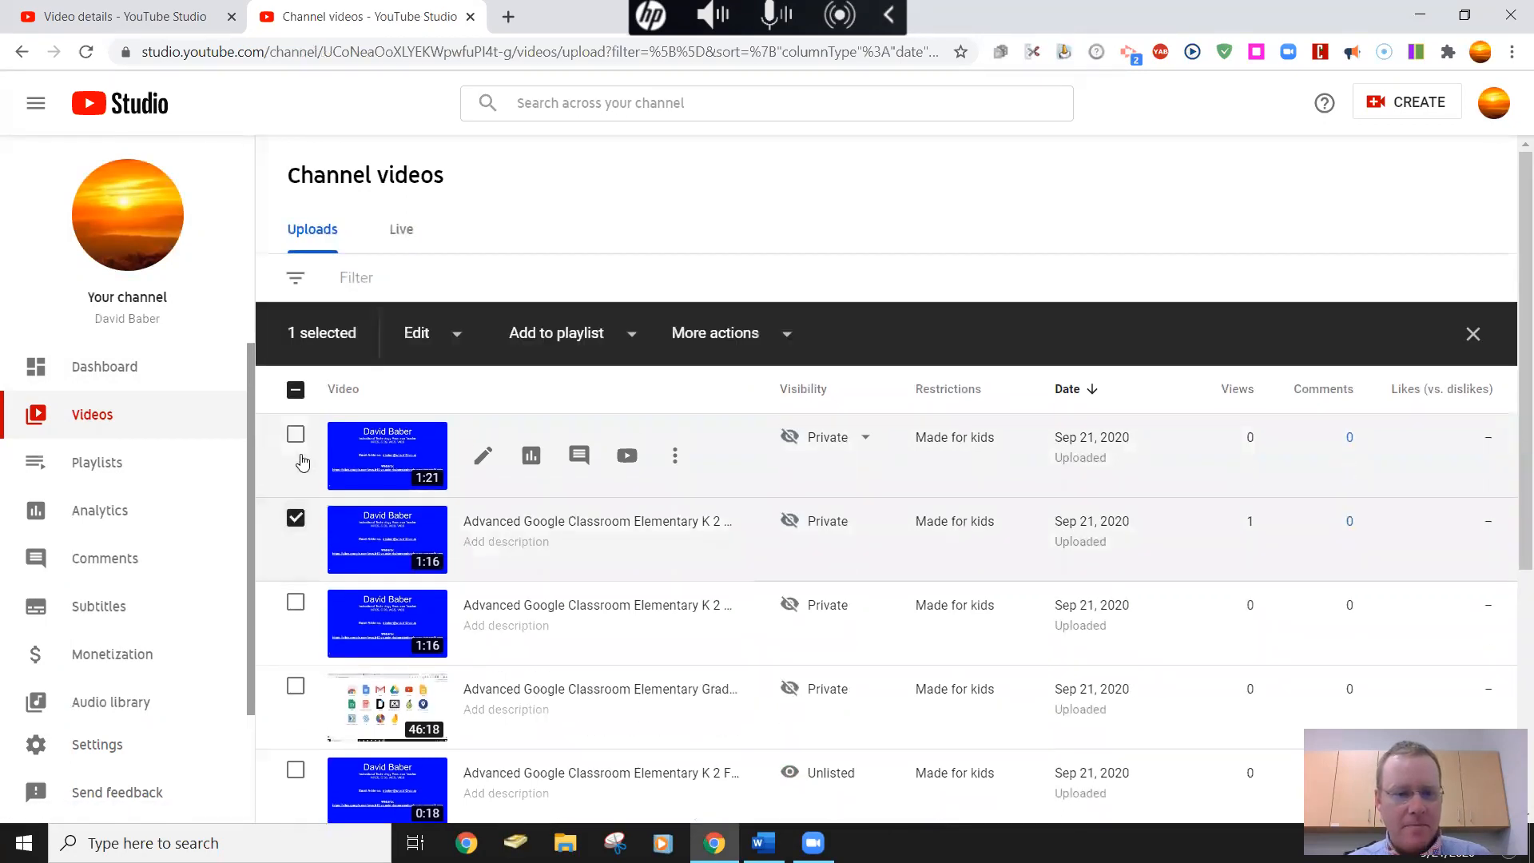
pyautogui.click(720, 335)
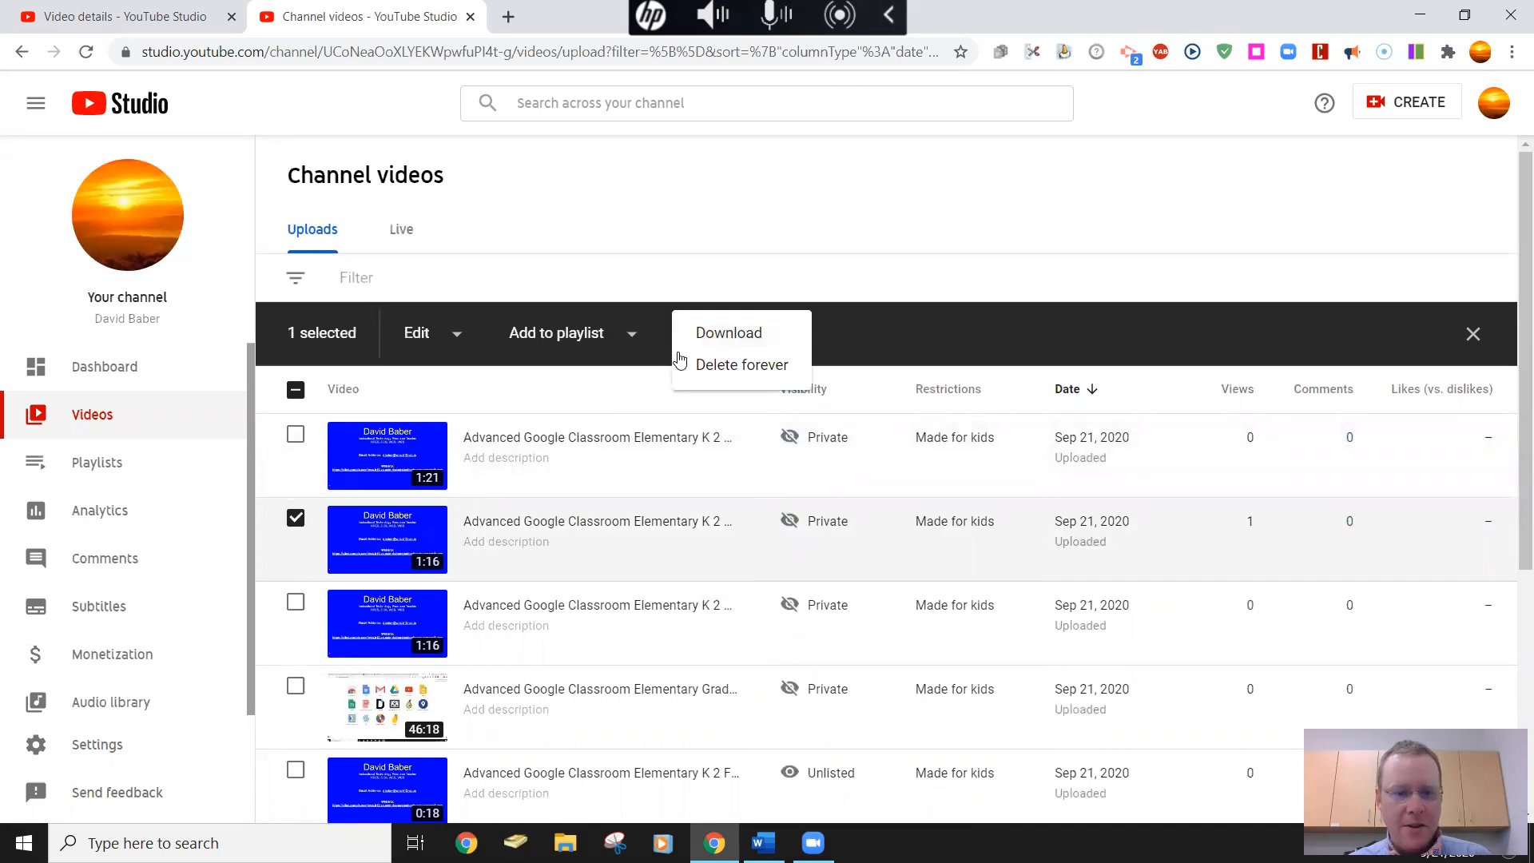
pyautogui.click(722, 334)
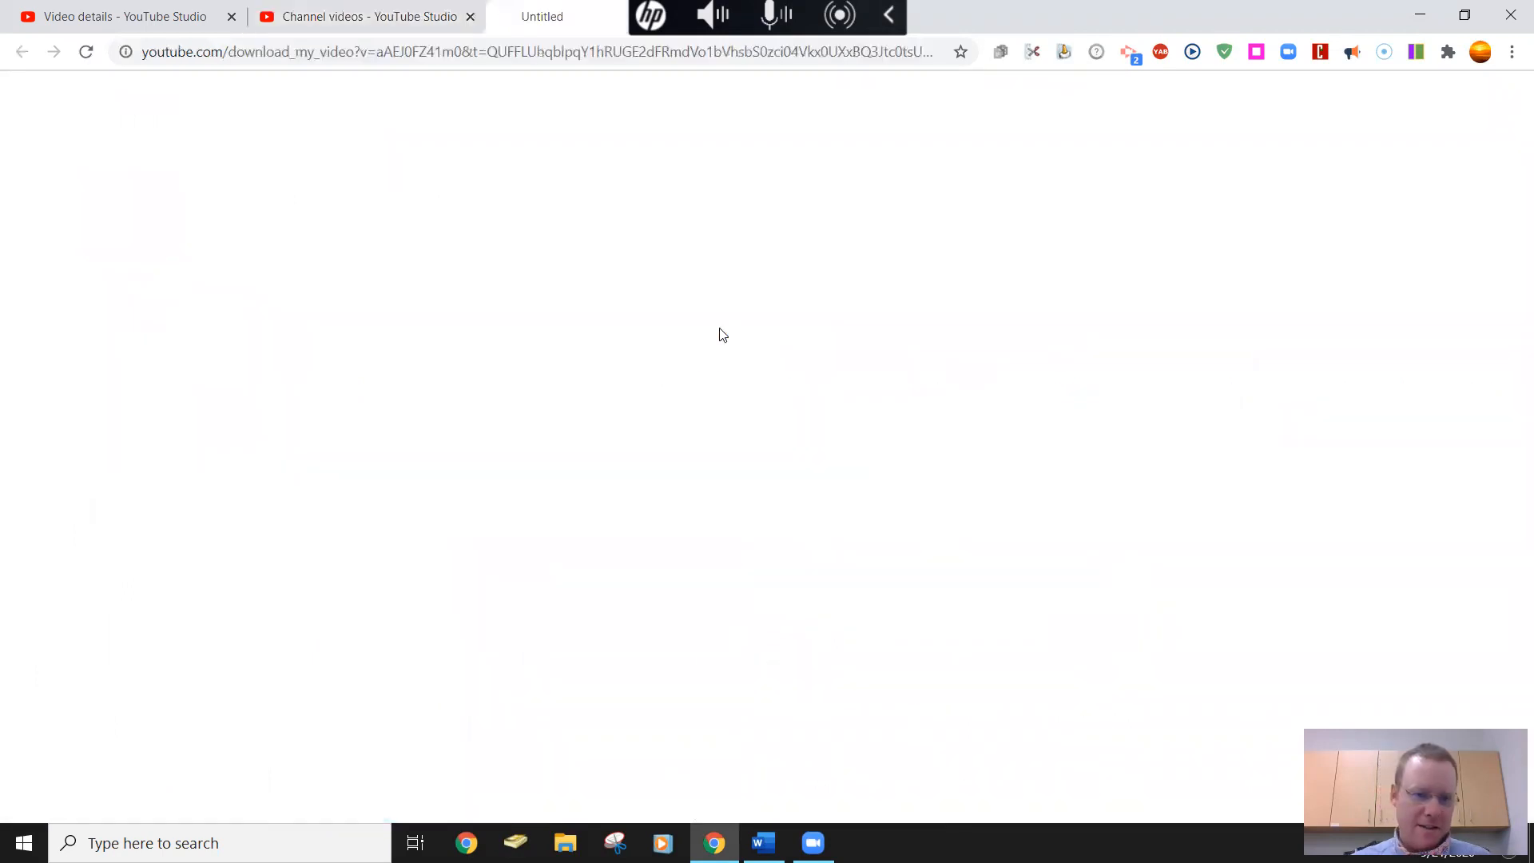